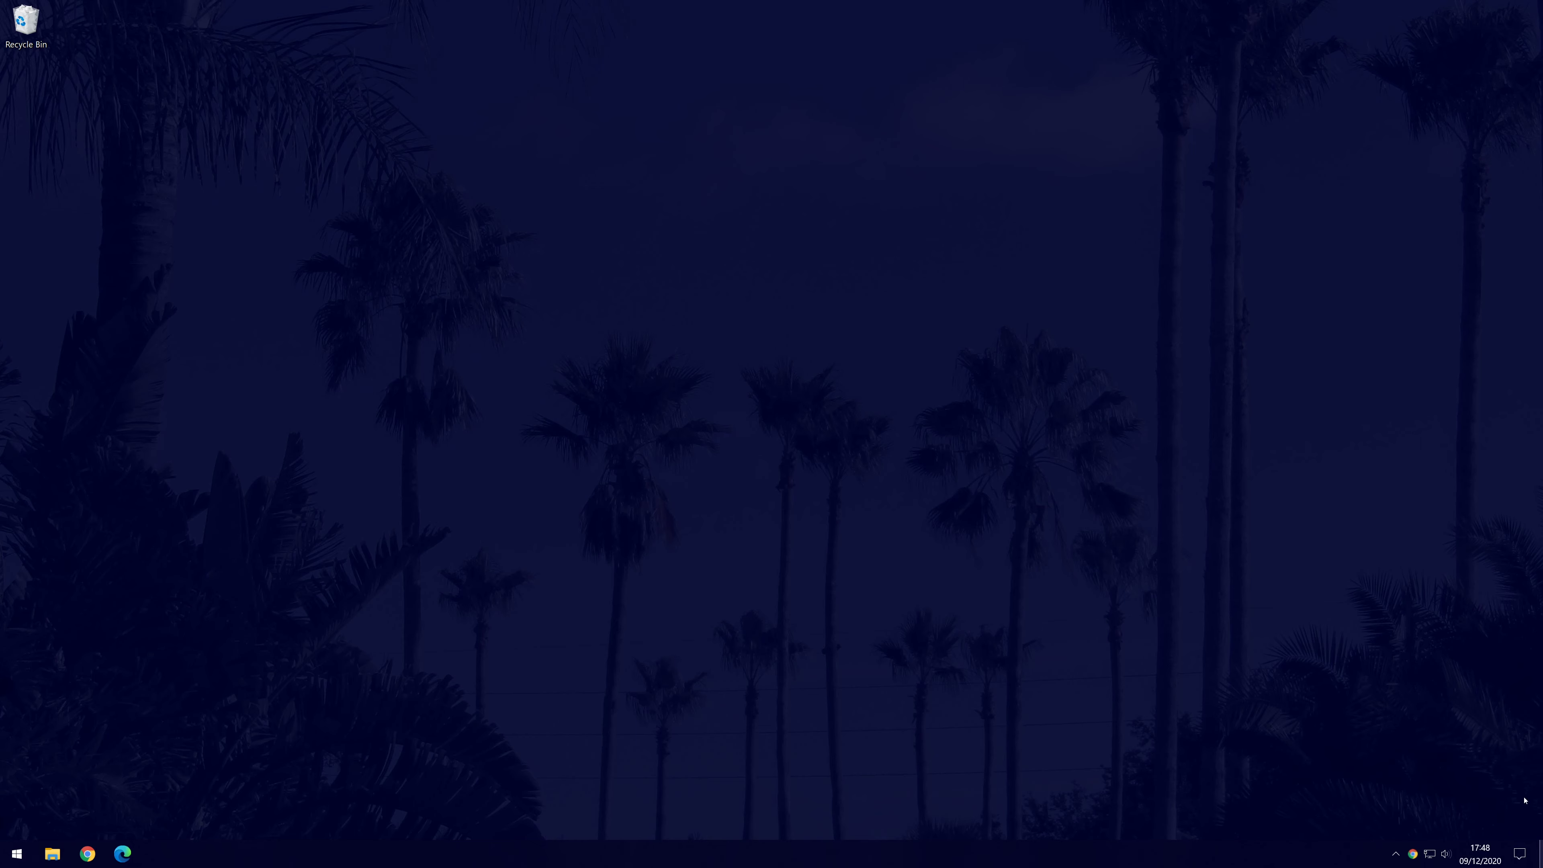
Step: Open the Bluetooth & other devices settings and restart Bluetooth by turning it off and back on
click(16, 854)
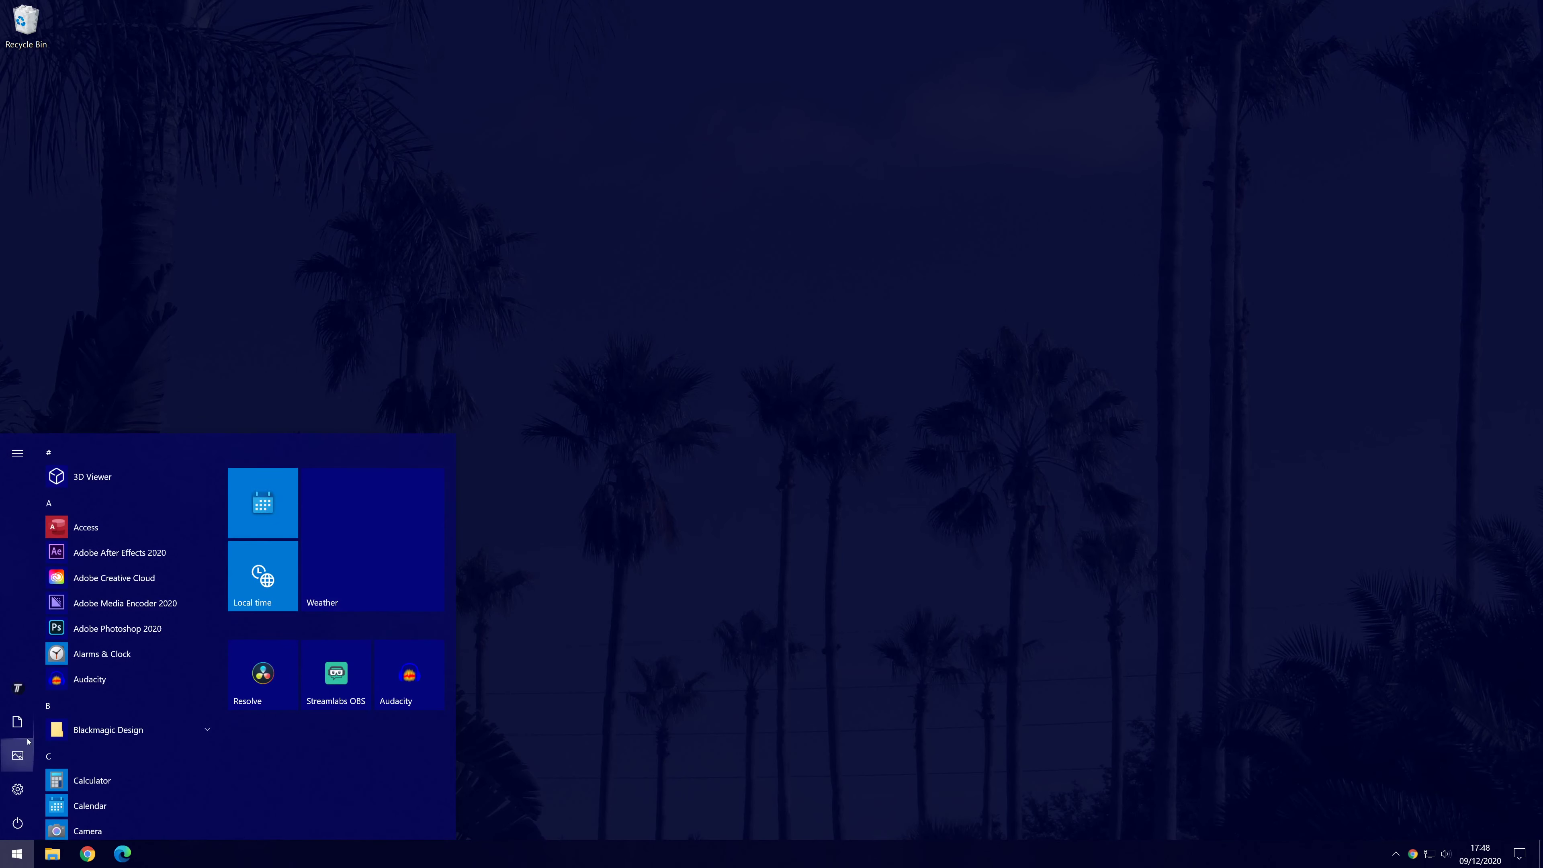
click(29, 788)
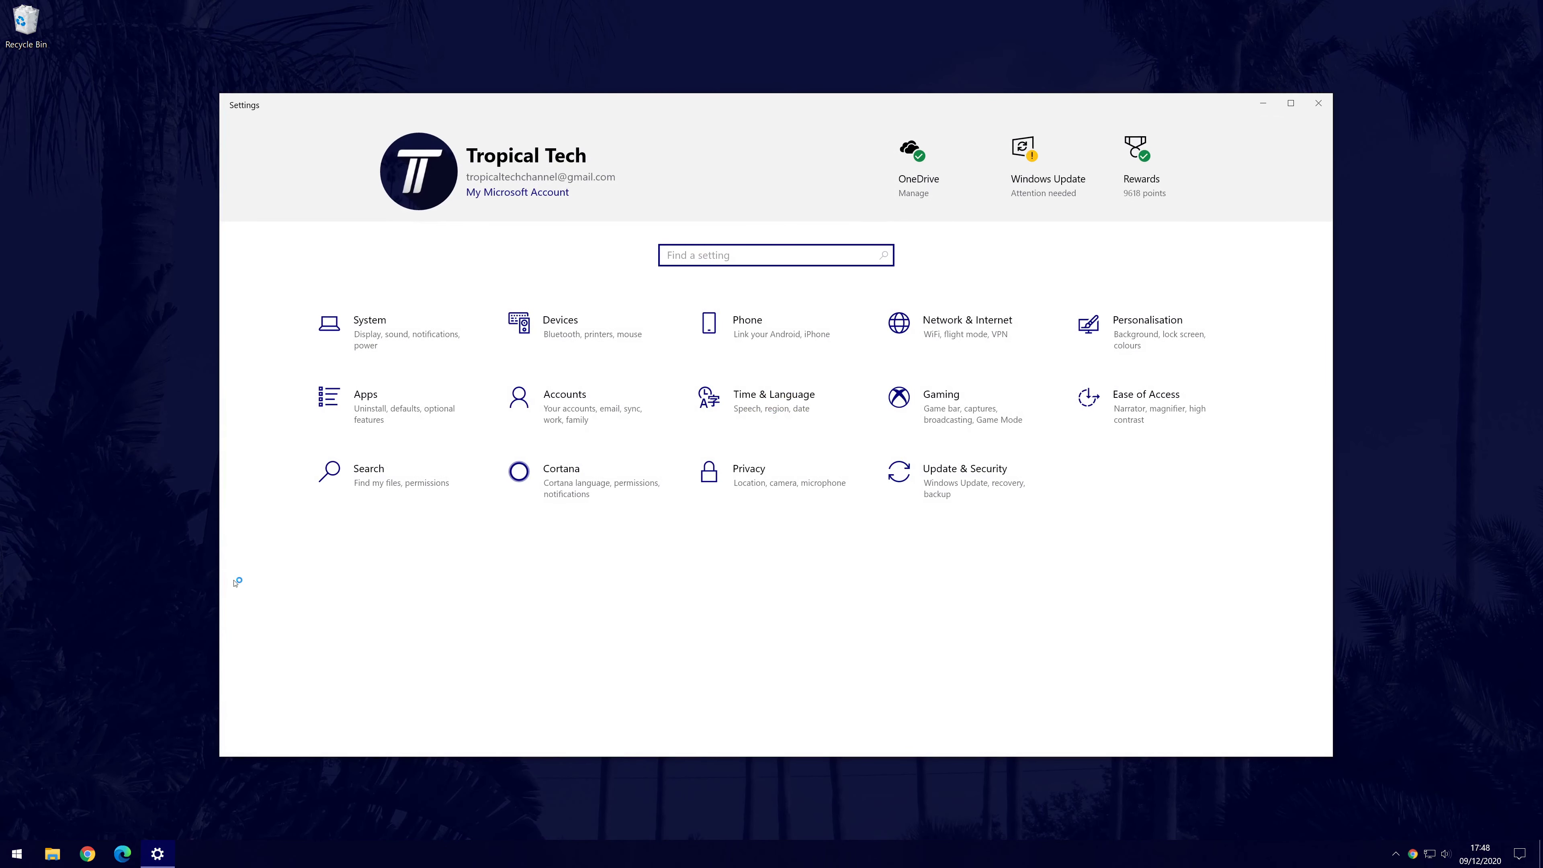
click(595, 335)
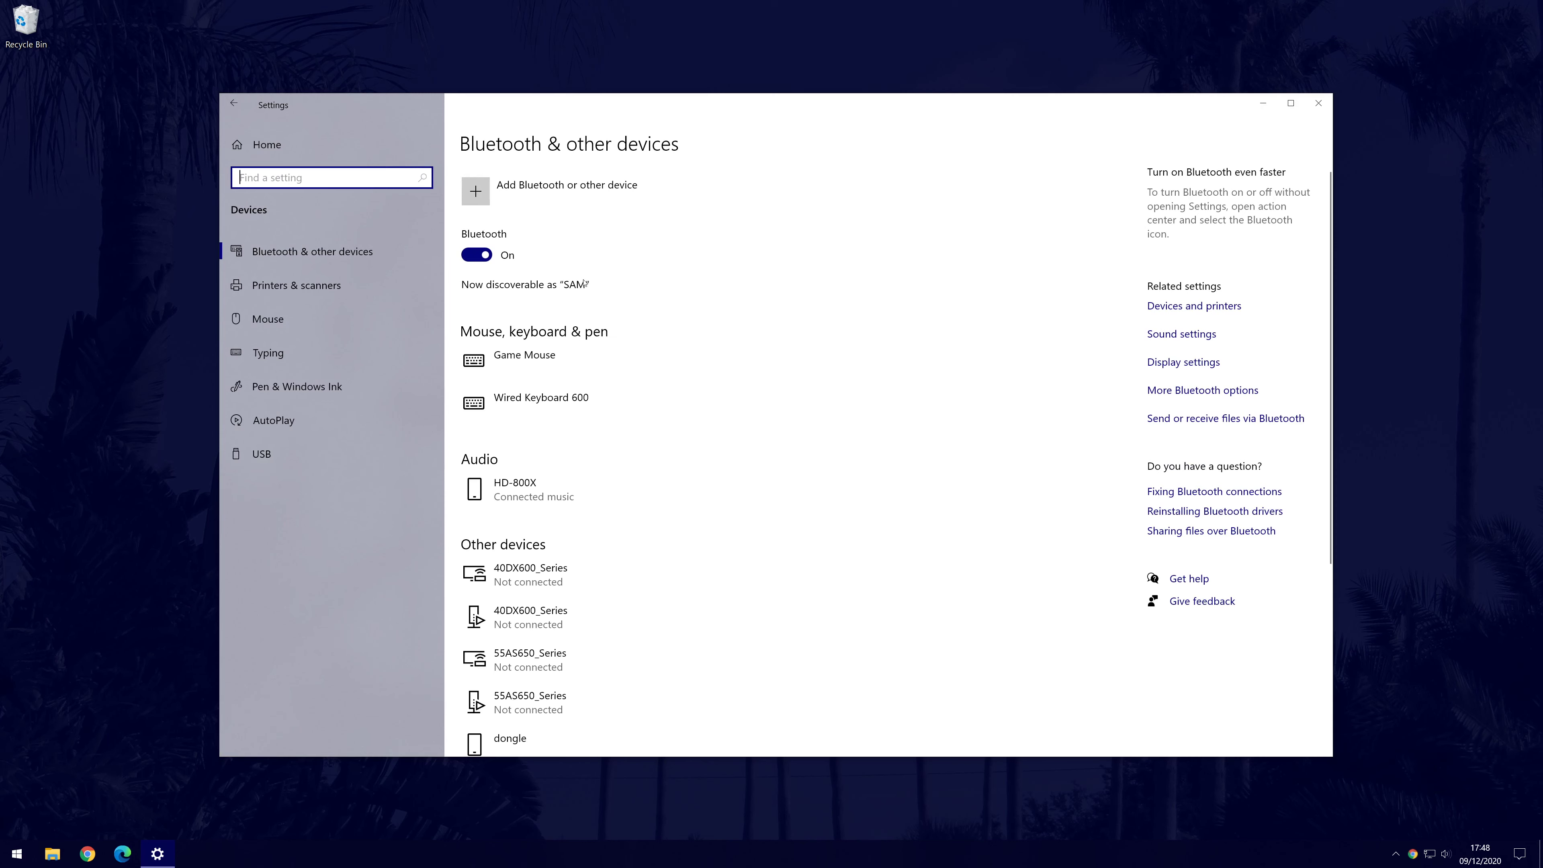
click(477, 256)
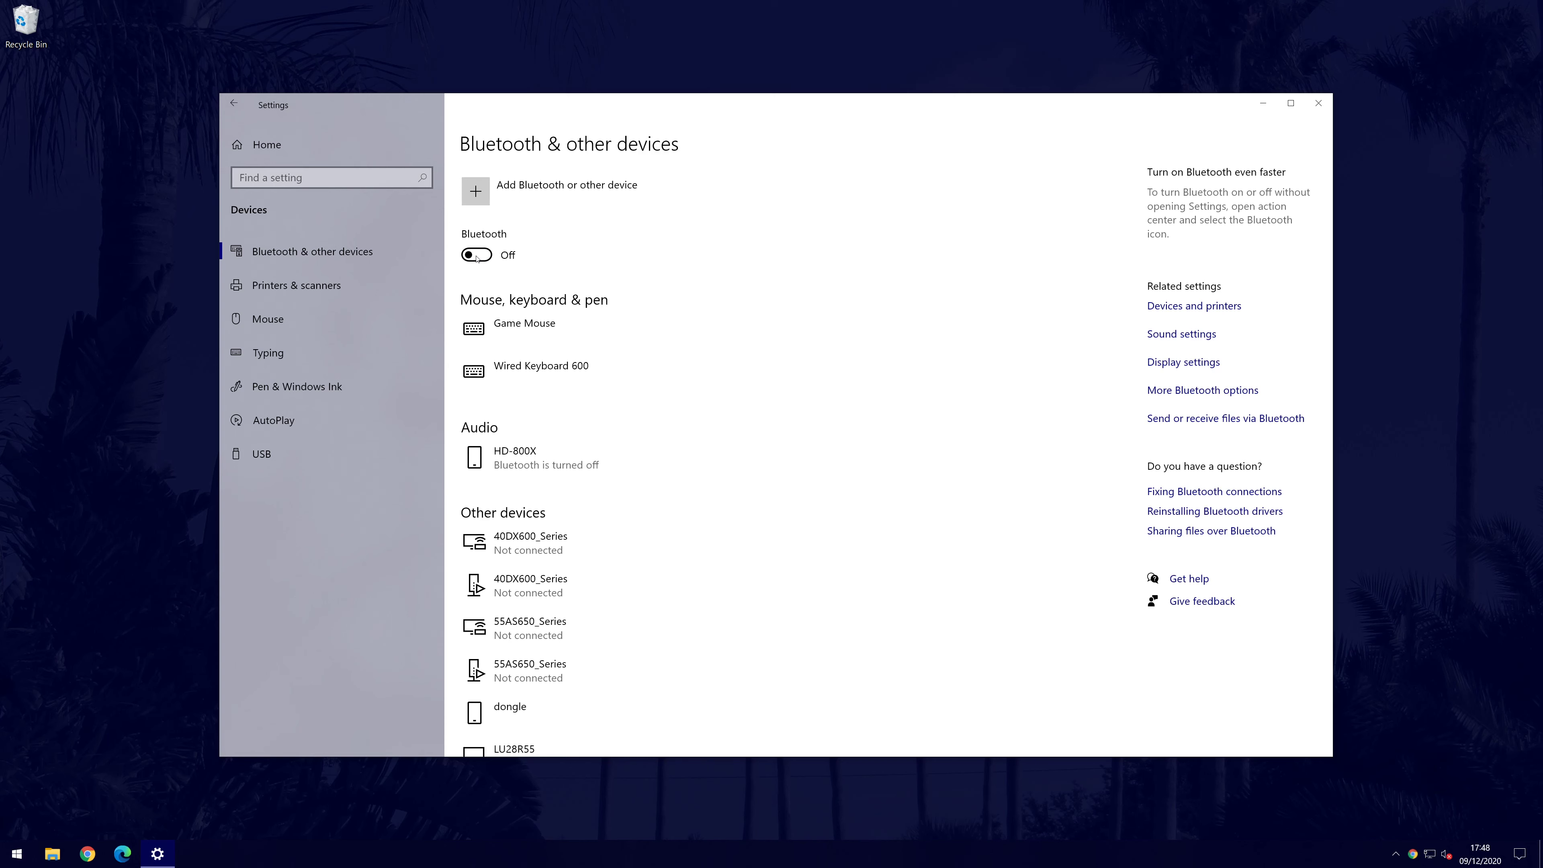
click(477, 256)
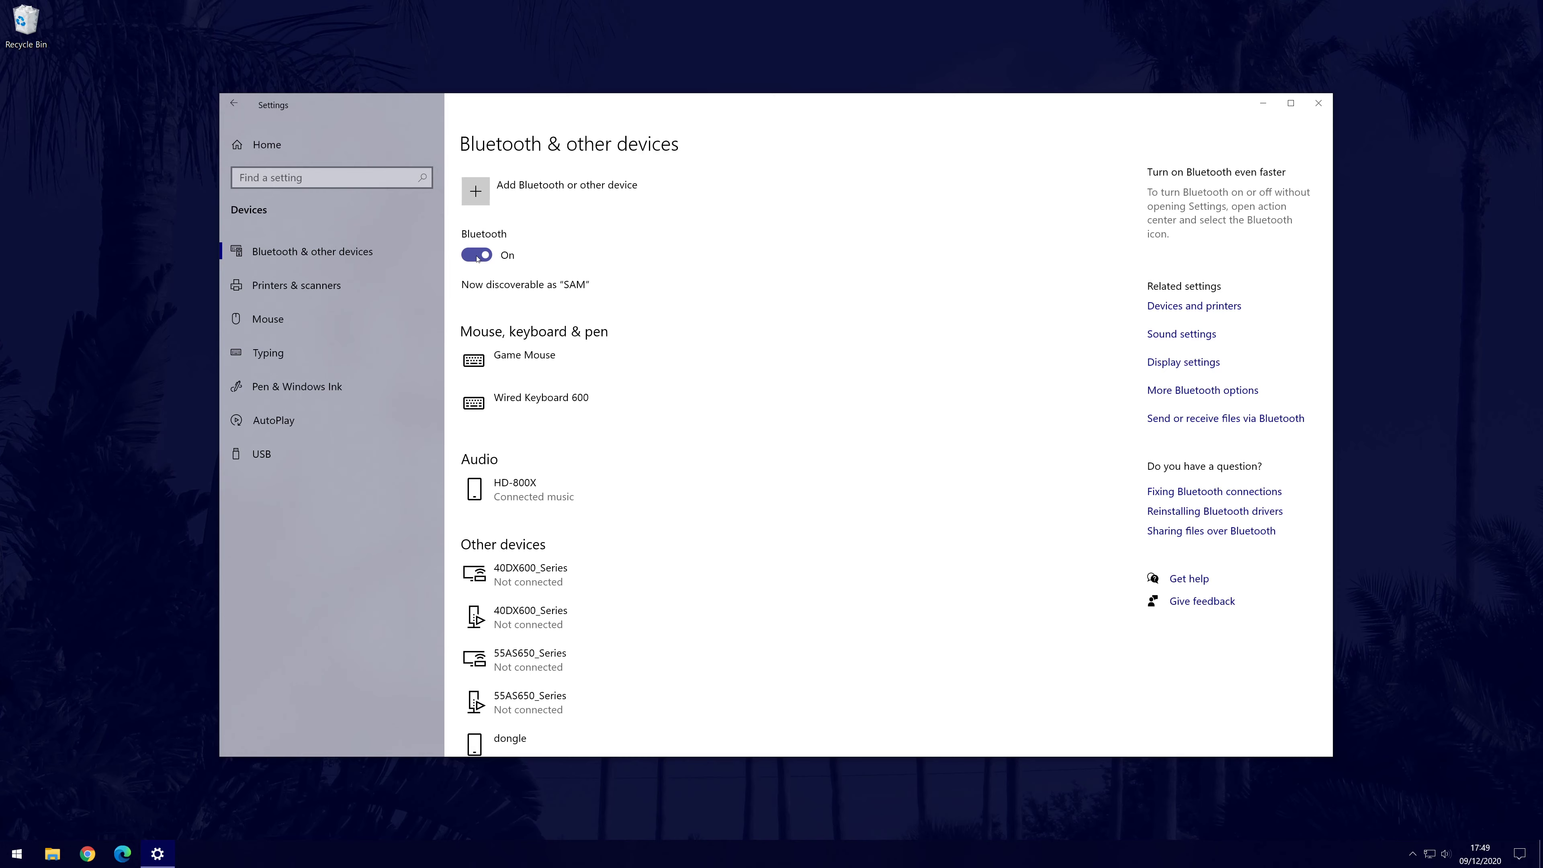
Step: Open the Flight mode page in the Network & Internet settings
click(234, 103)
click(1009, 337)
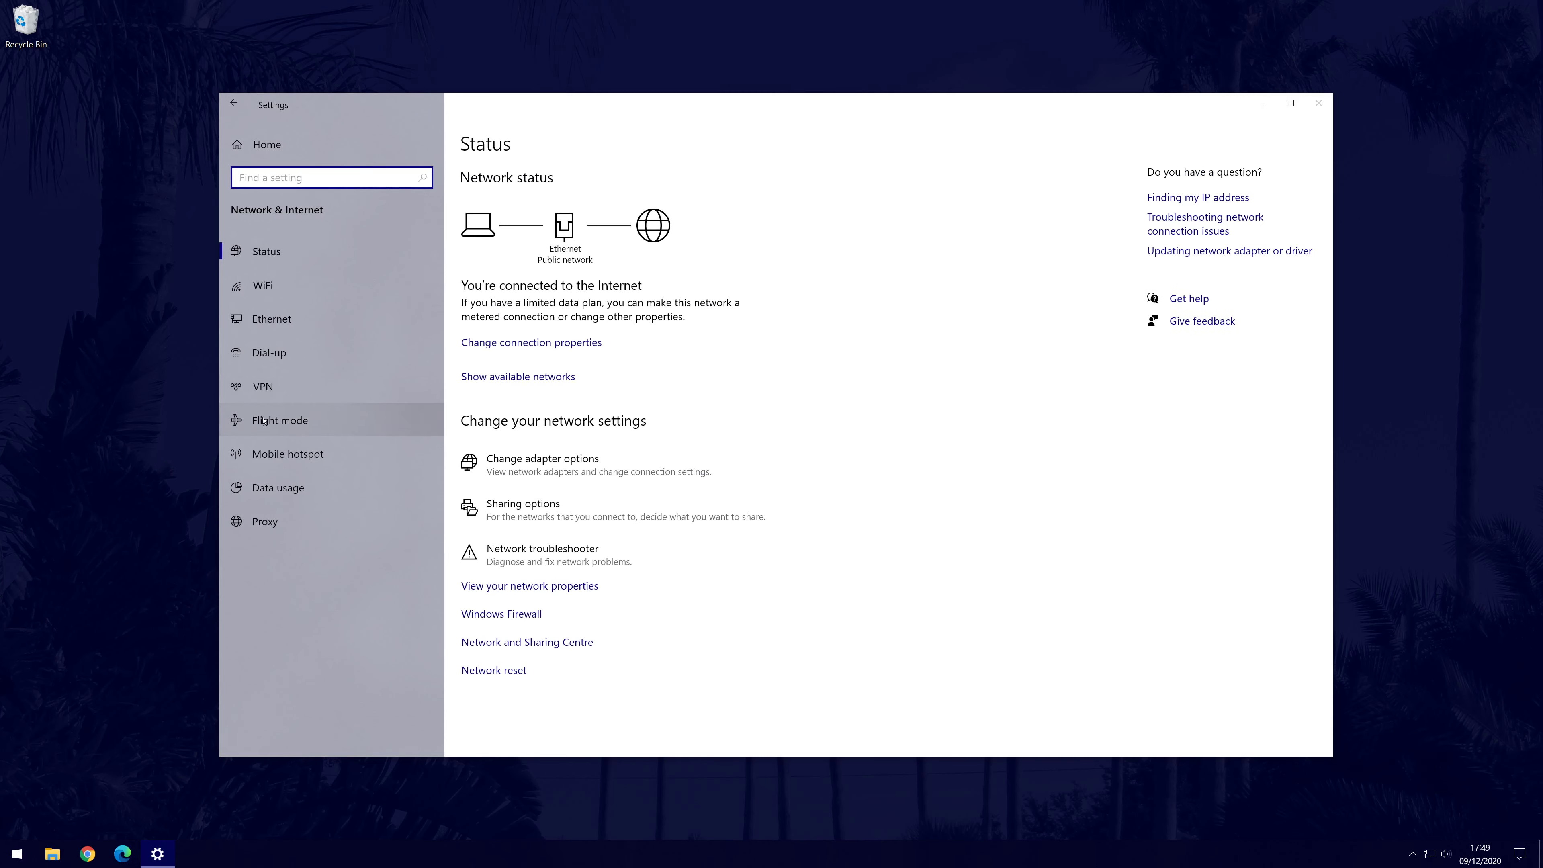
click(312, 427)
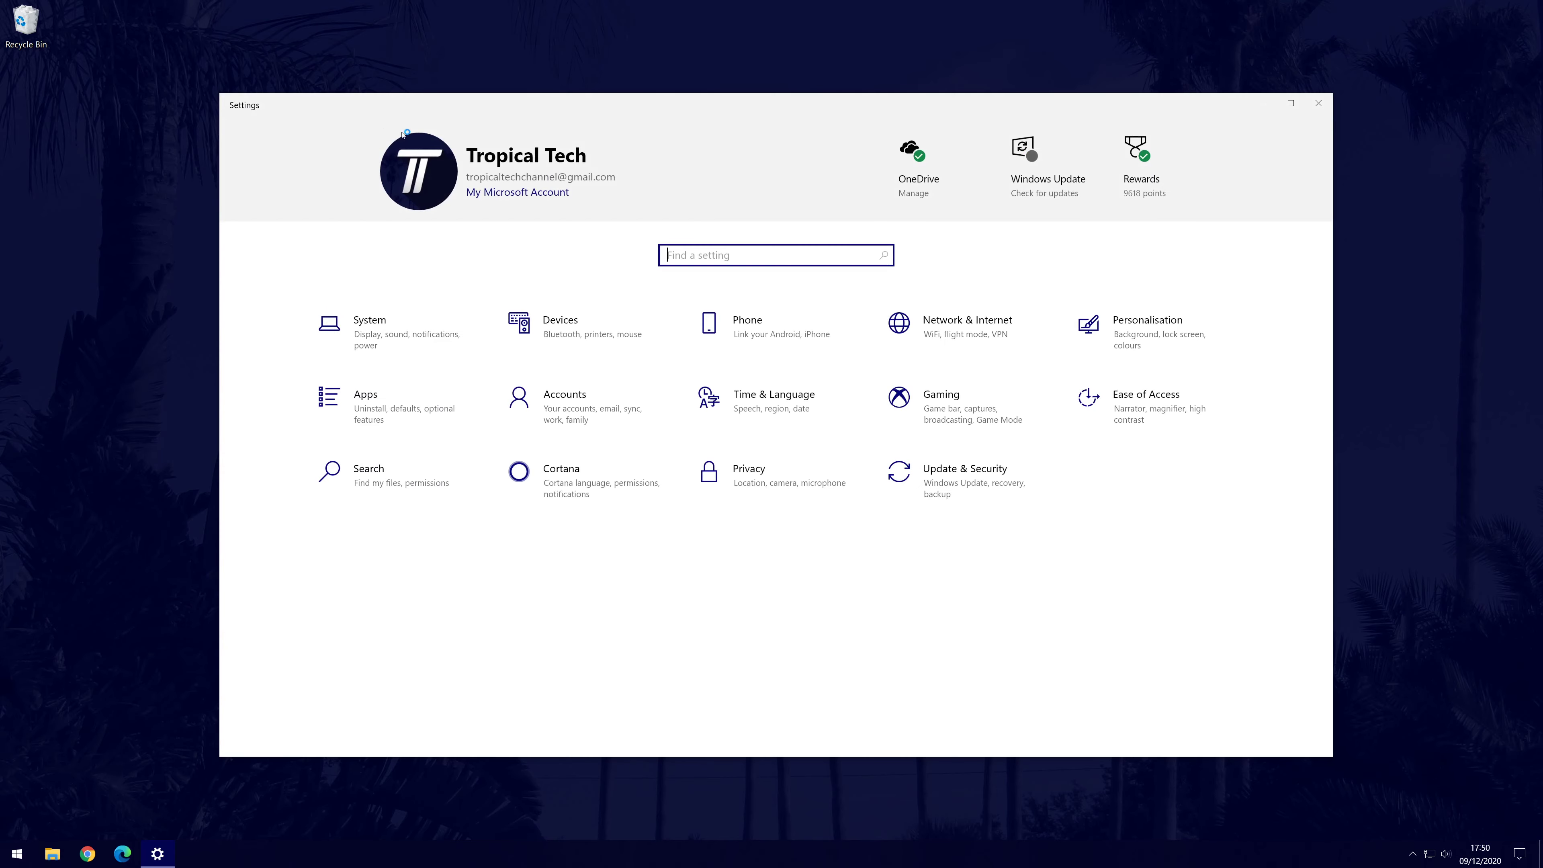
Step: Remove the HD-800X audio device from the Bluetooth & other devices settings and confirm the removal
click(548, 328)
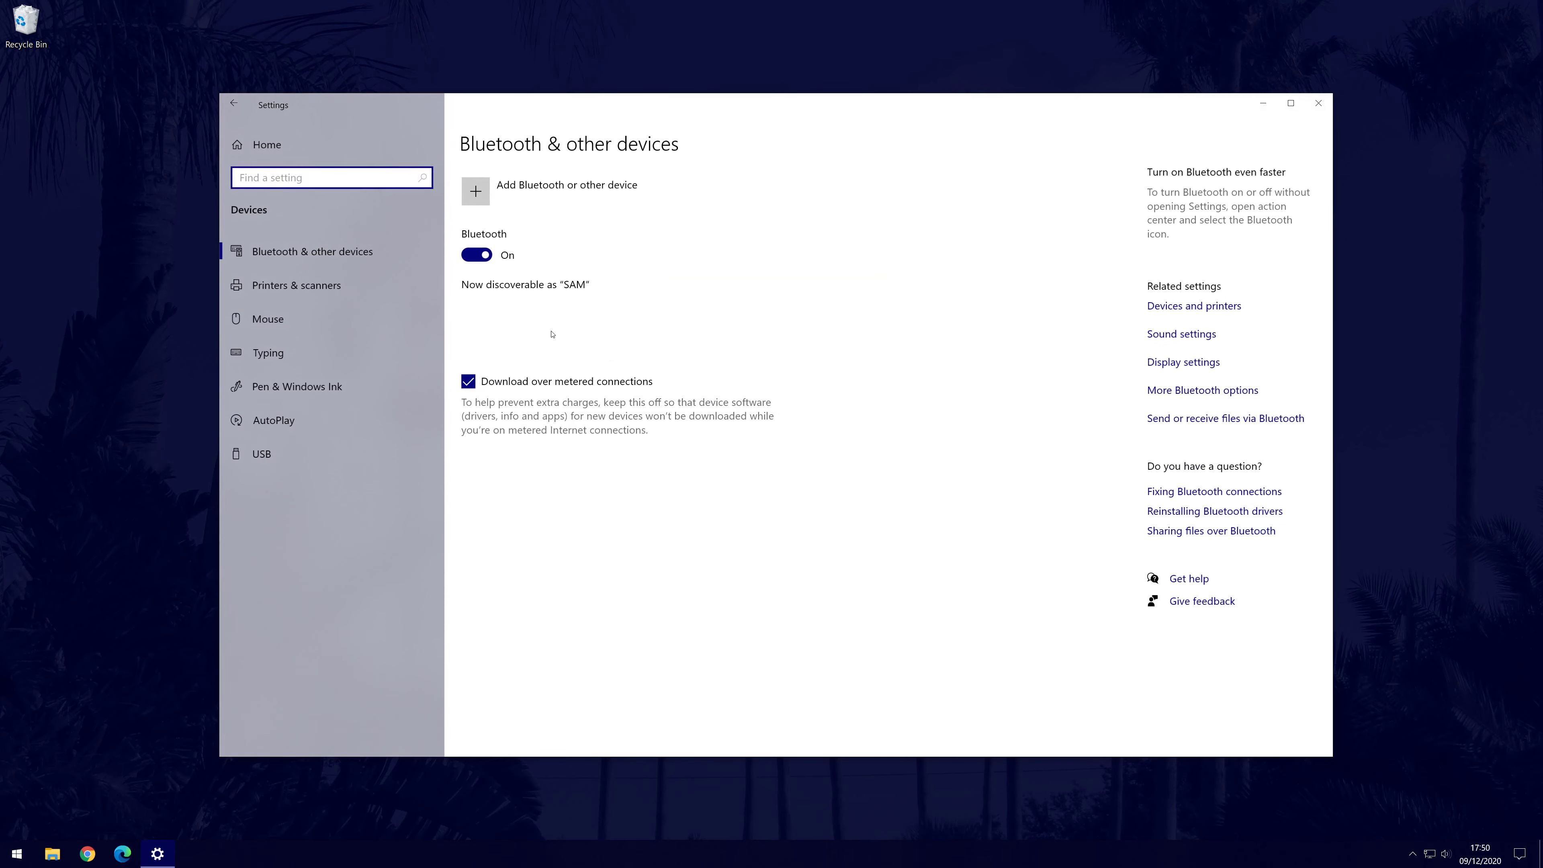
scroll(887, 365, down, 4)
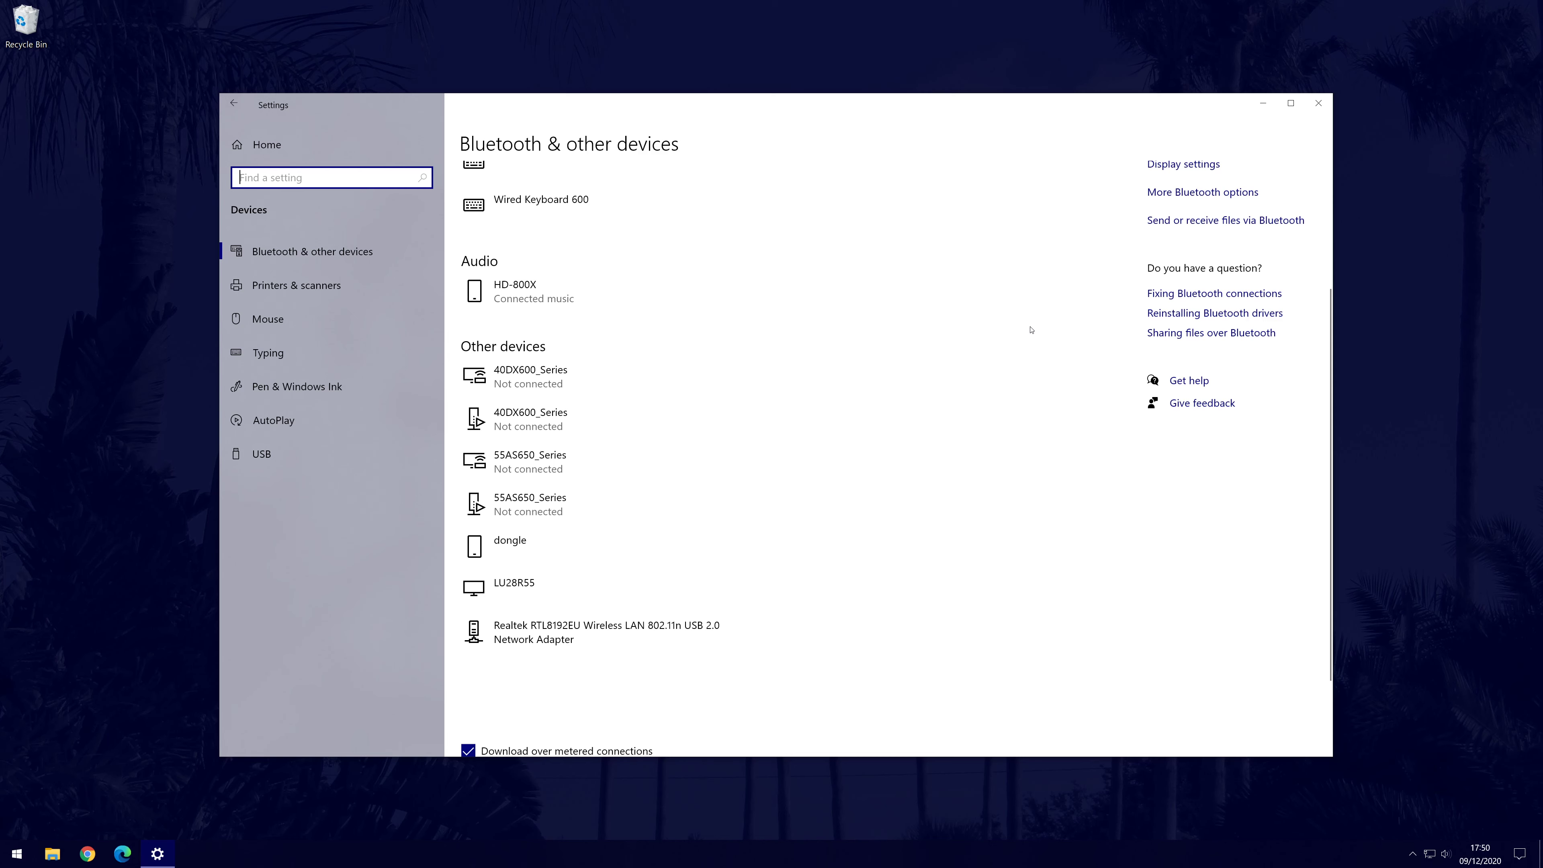
scroll(1031, 329, up, 2)
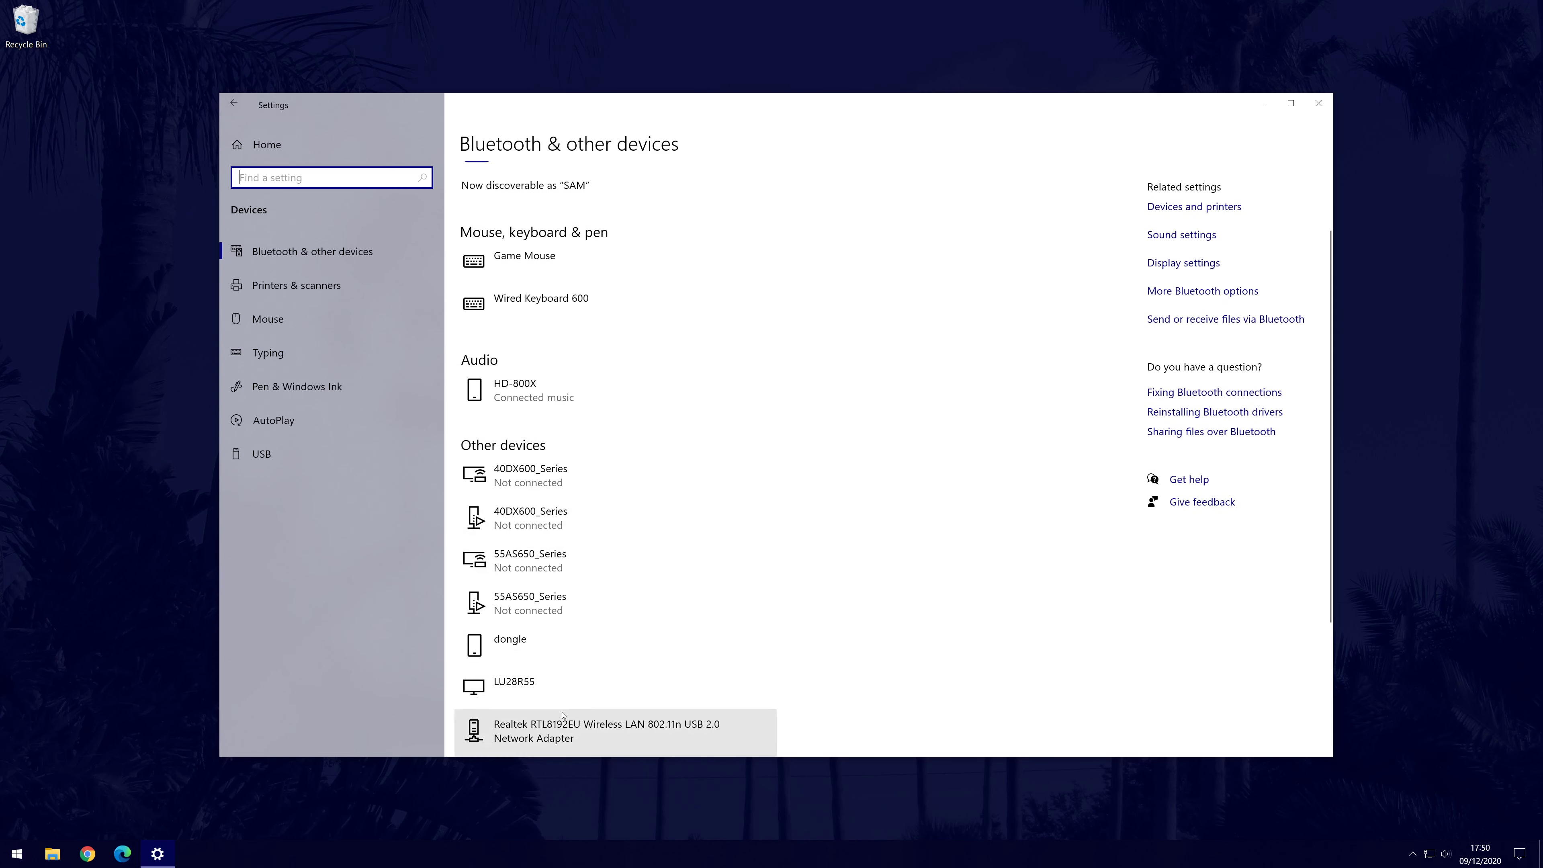
scroll(754, 320, down, 1)
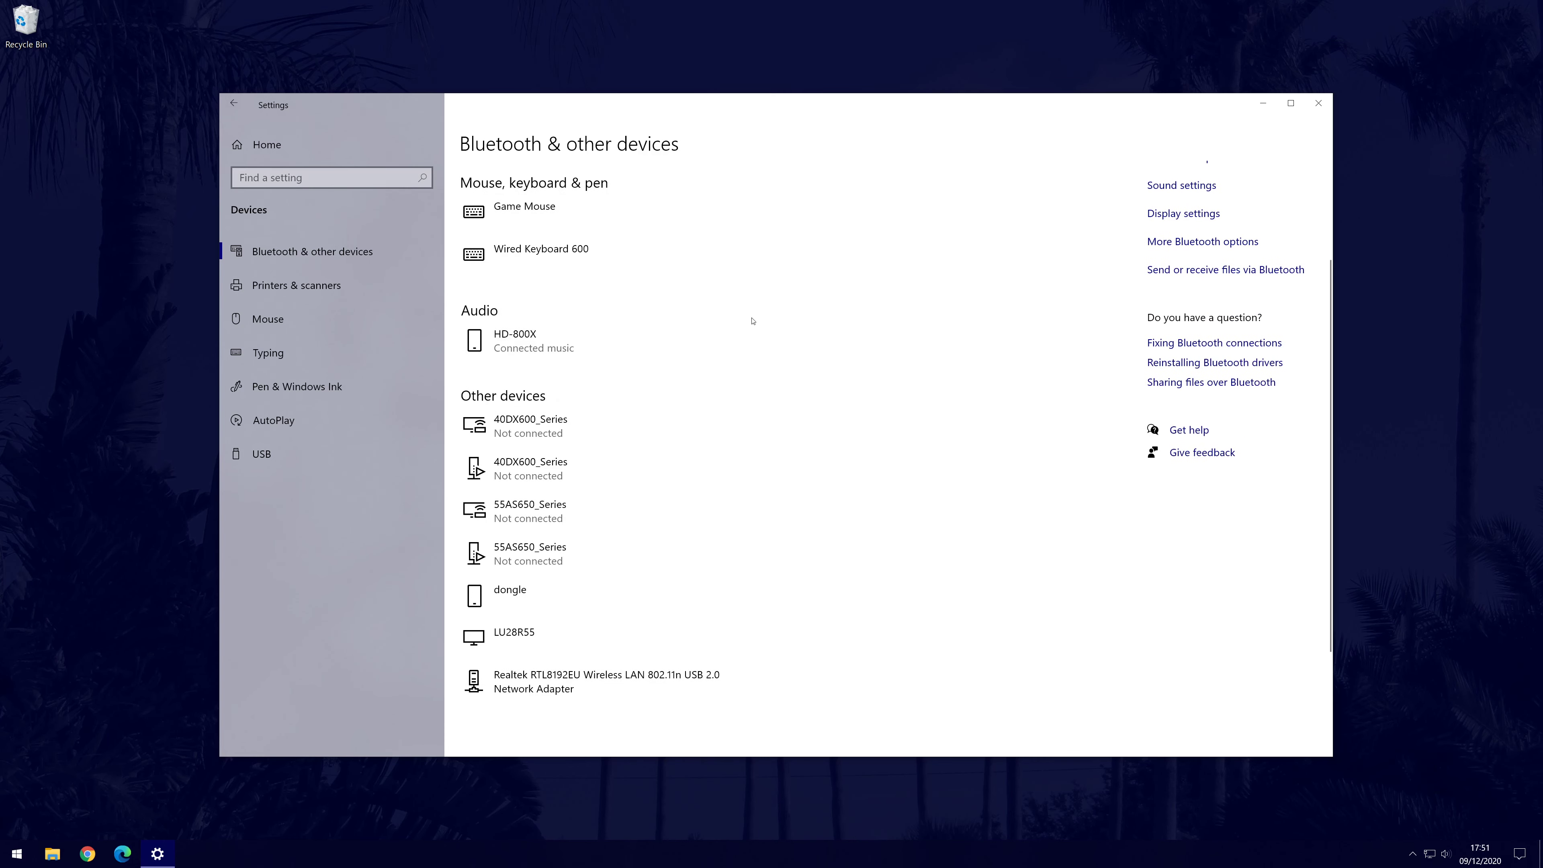
click(657, 333)
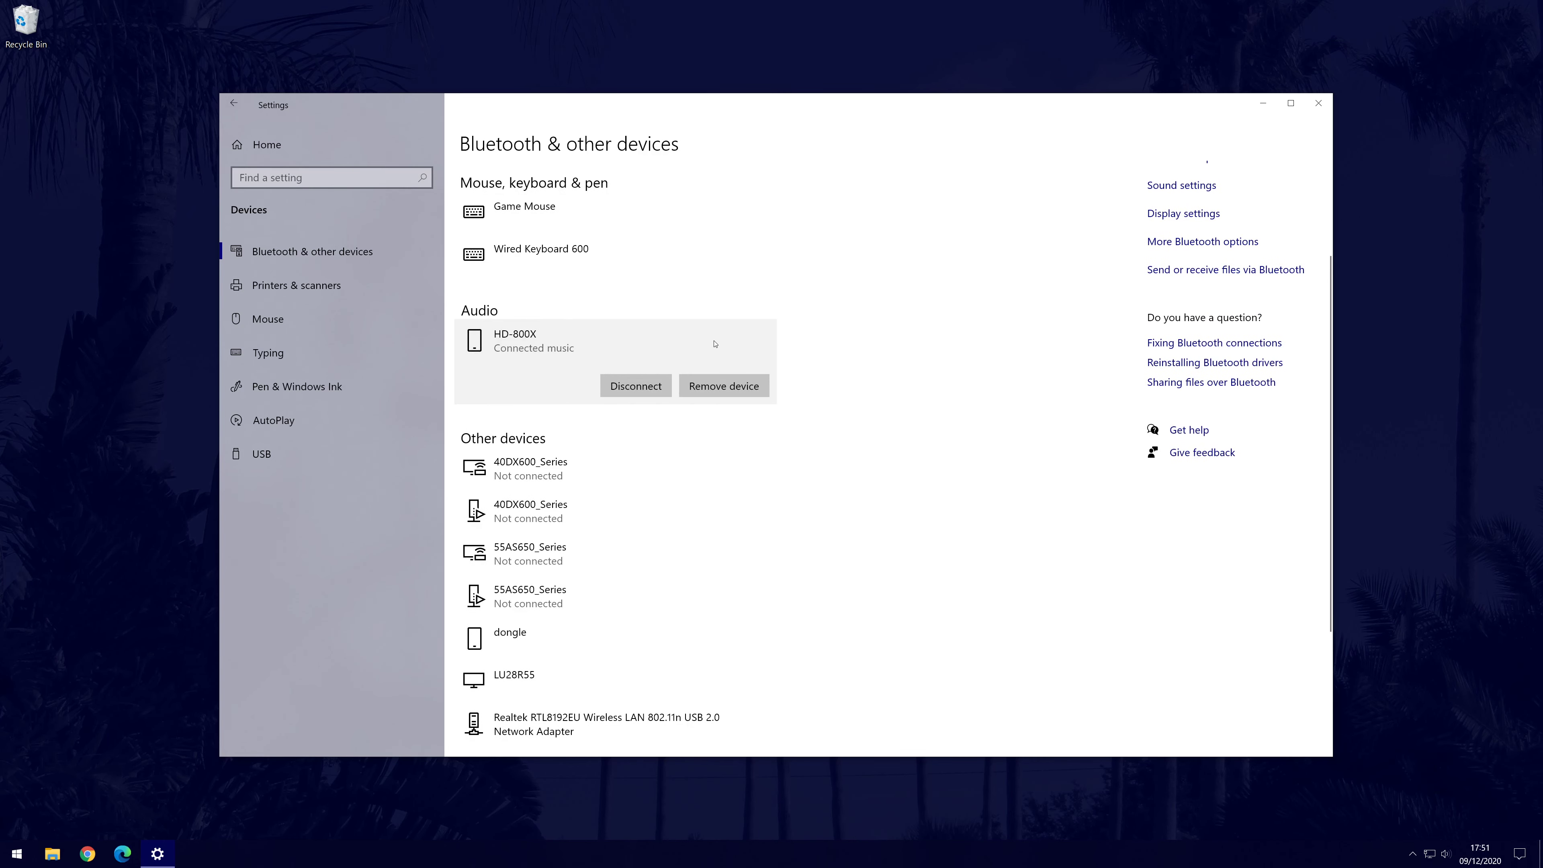
click(727, 392)
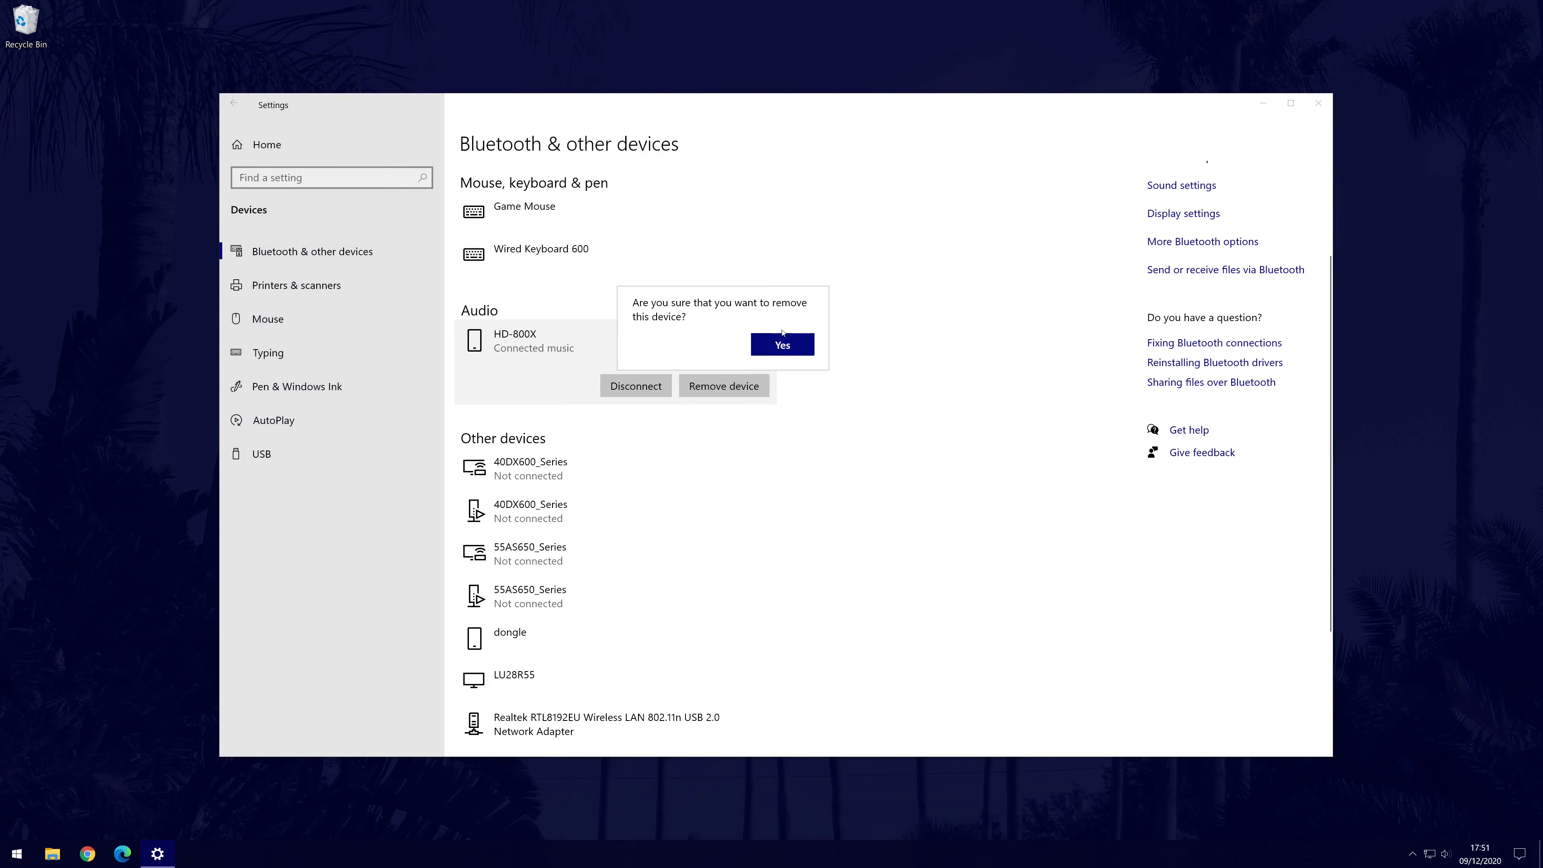
click(782, 345)
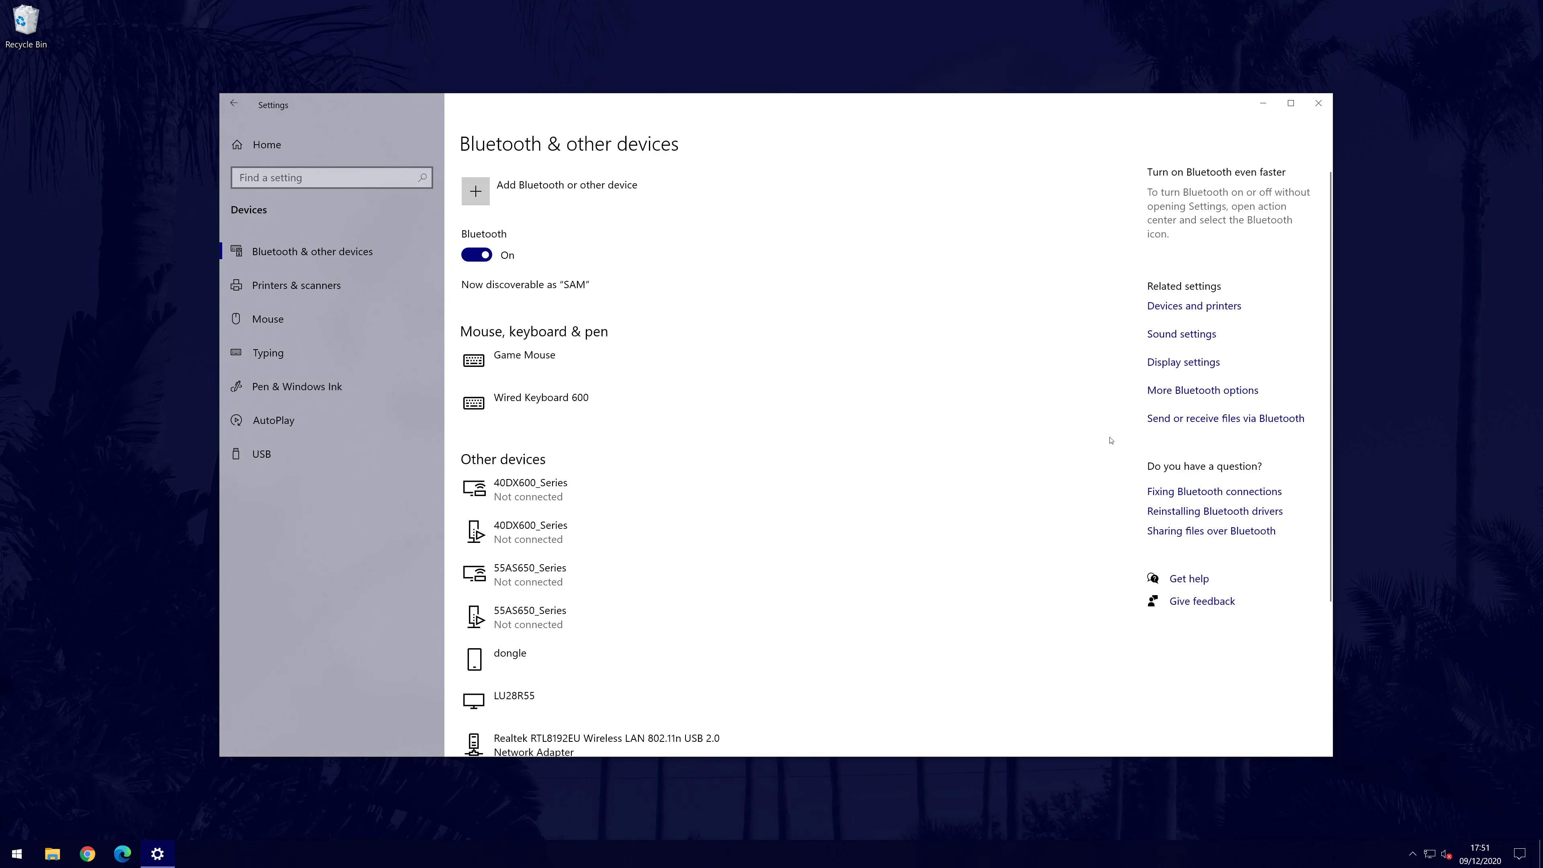
Step: Add the HD-800X audio device again as a Bluetooth device
click(477, 192)
click(689, 310)
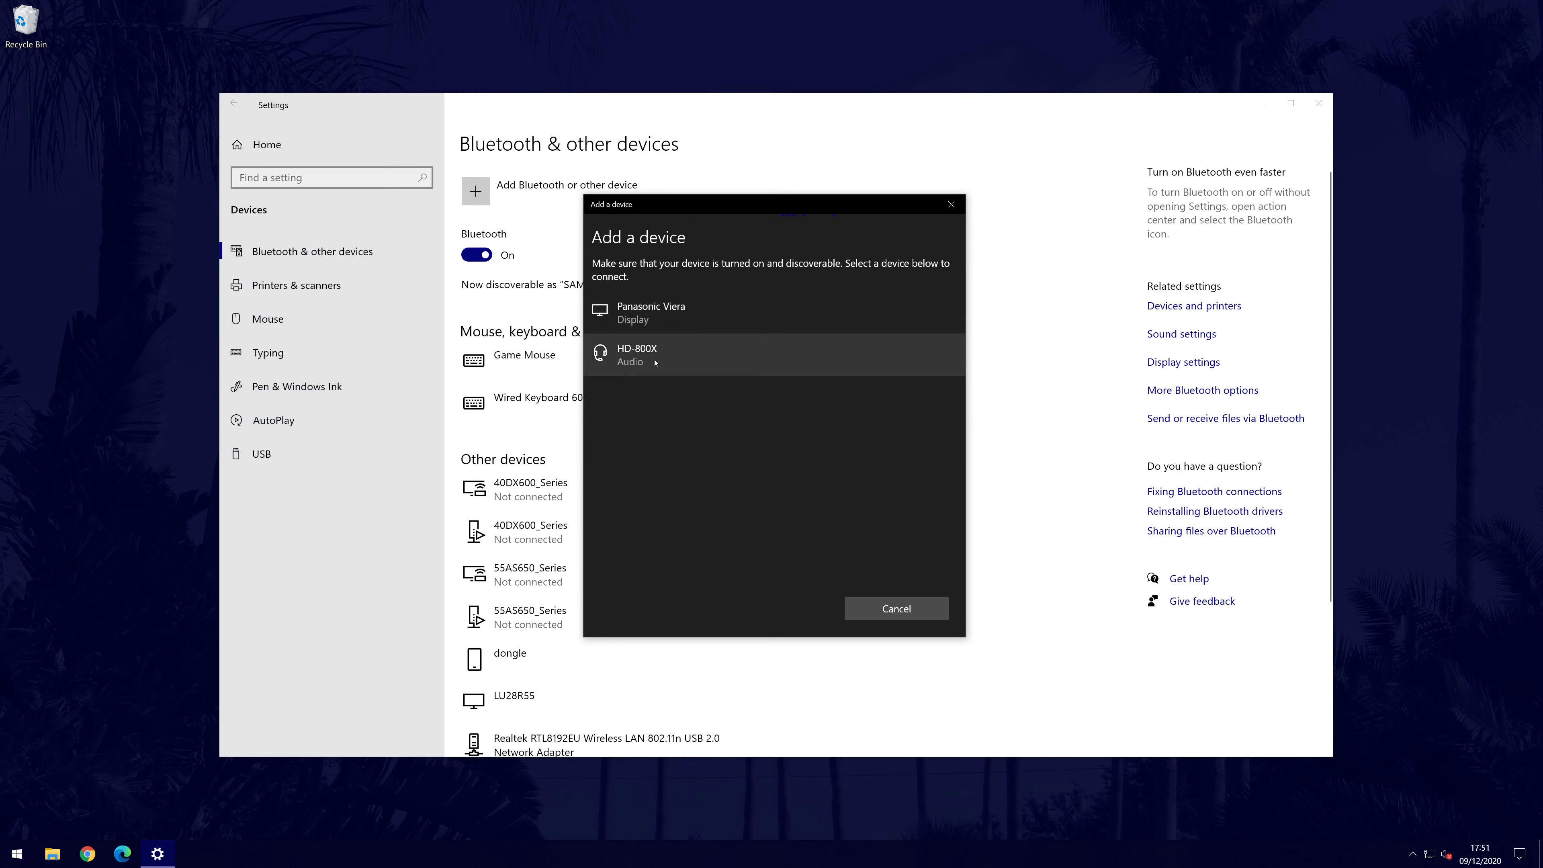
click(889, 355)
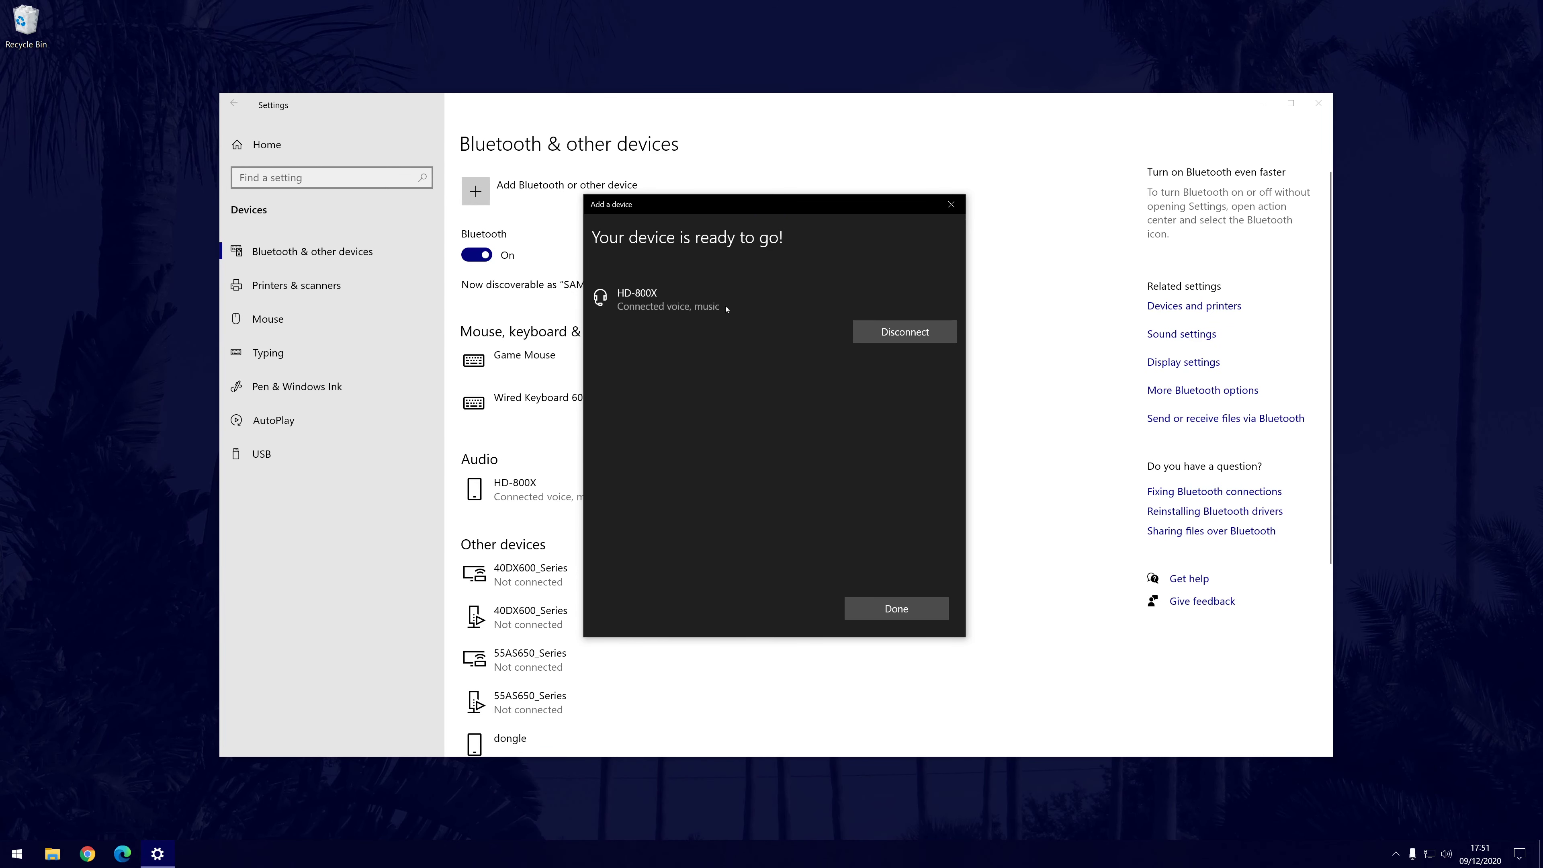
click(543, 312)
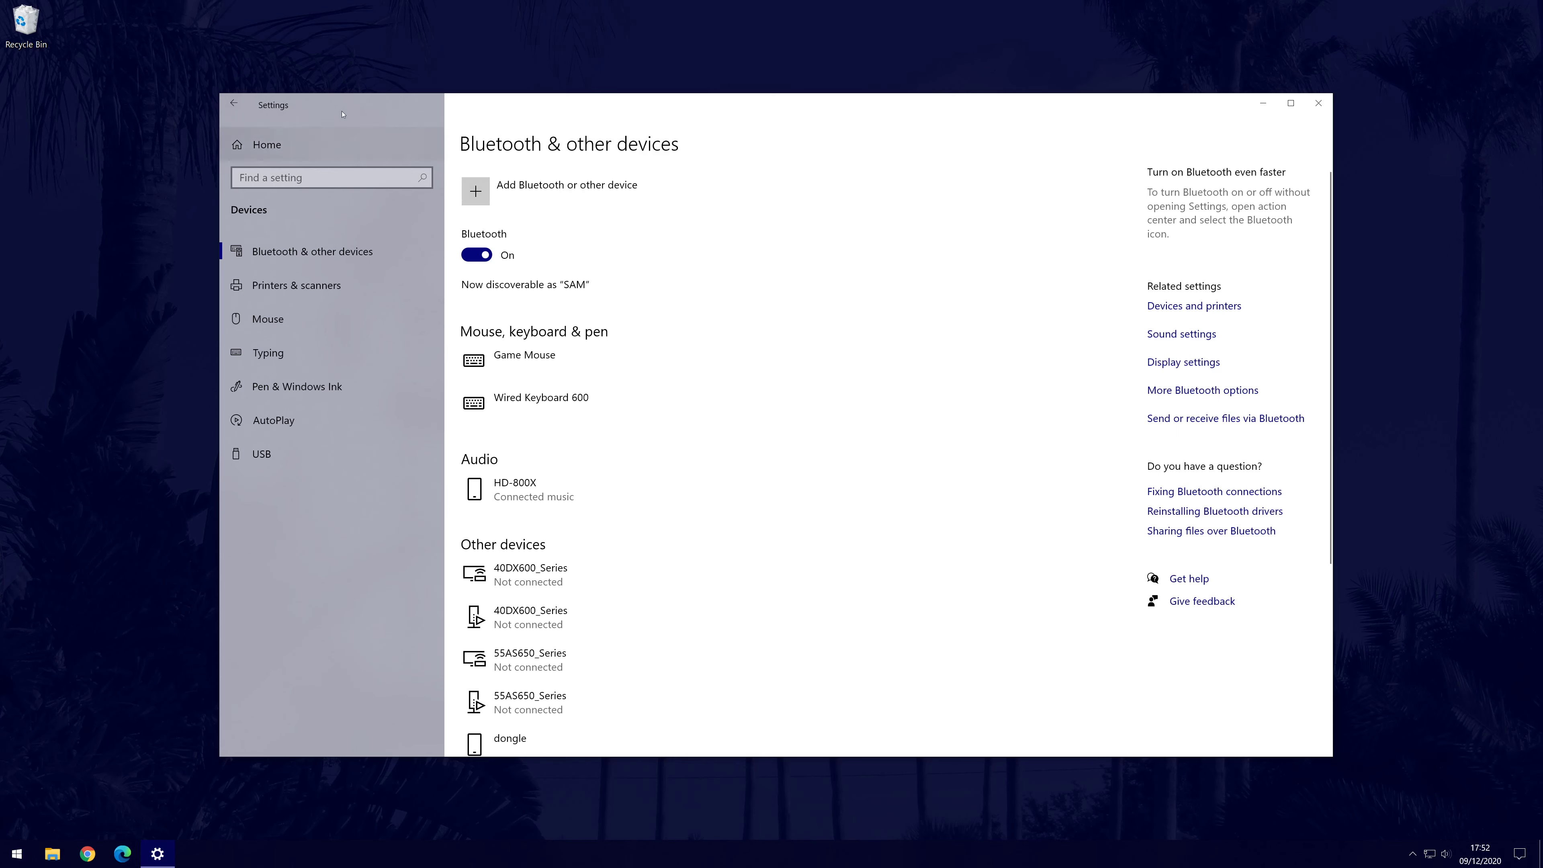
Step: Run the Keyboard troubleshooter from the Update & Security settings, then close it when it completes
click(267, 144)
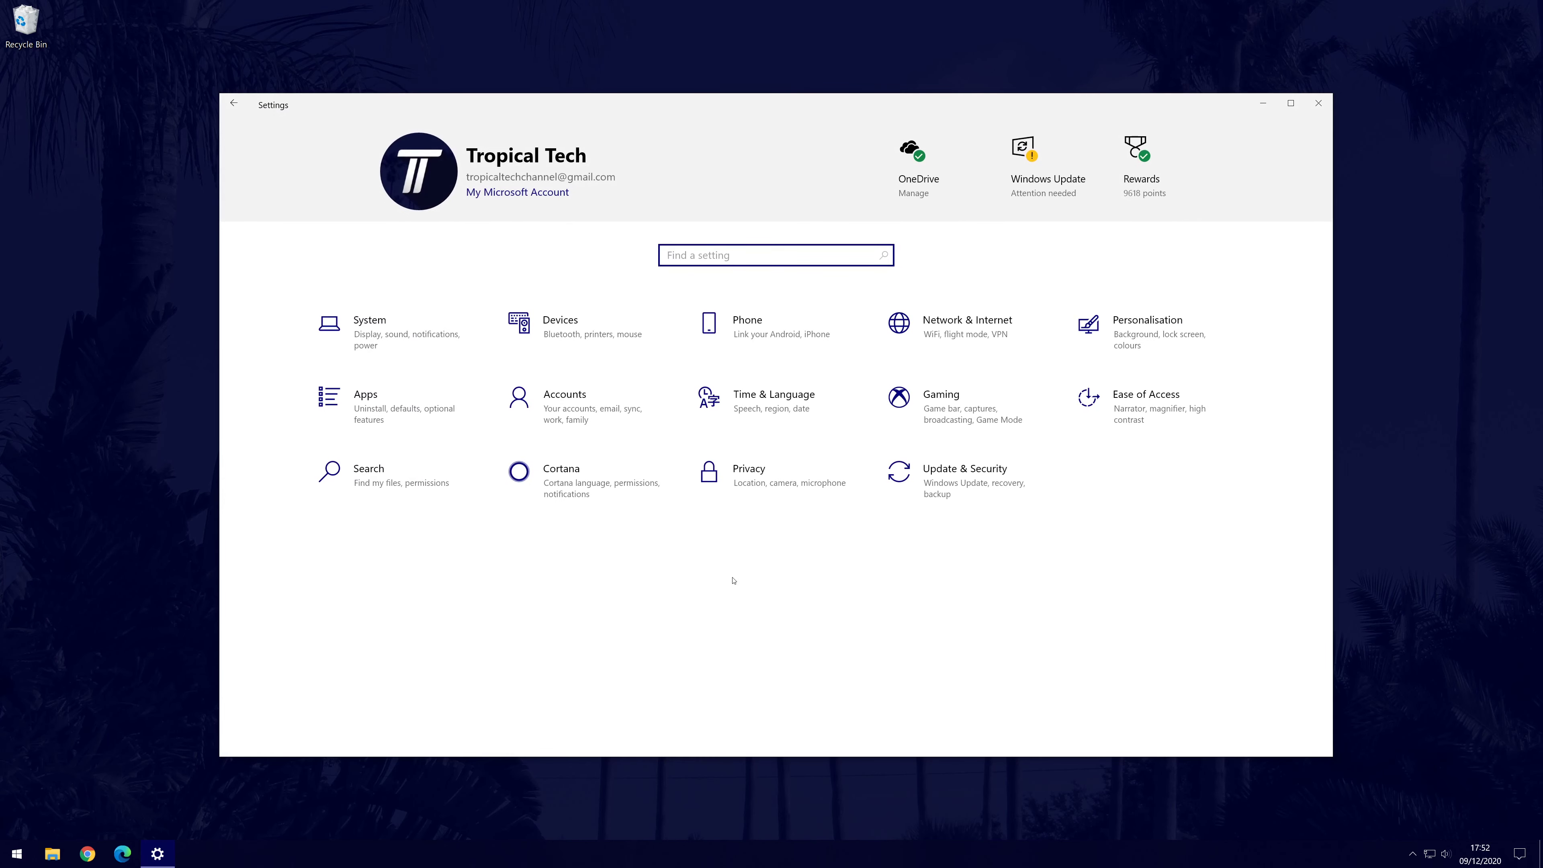
click(973, 478)
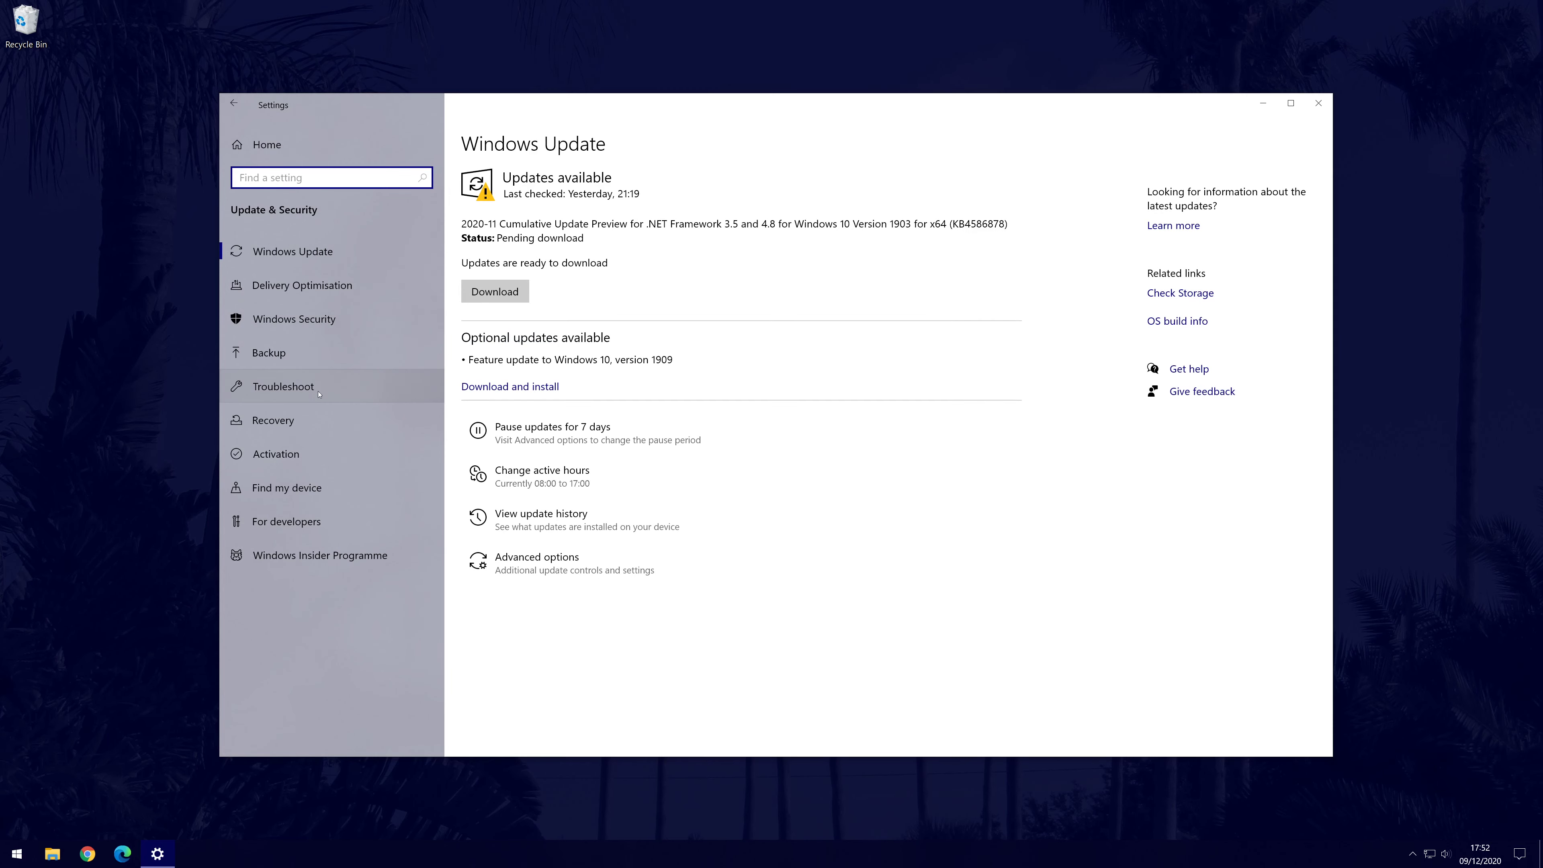
click(270, 393)
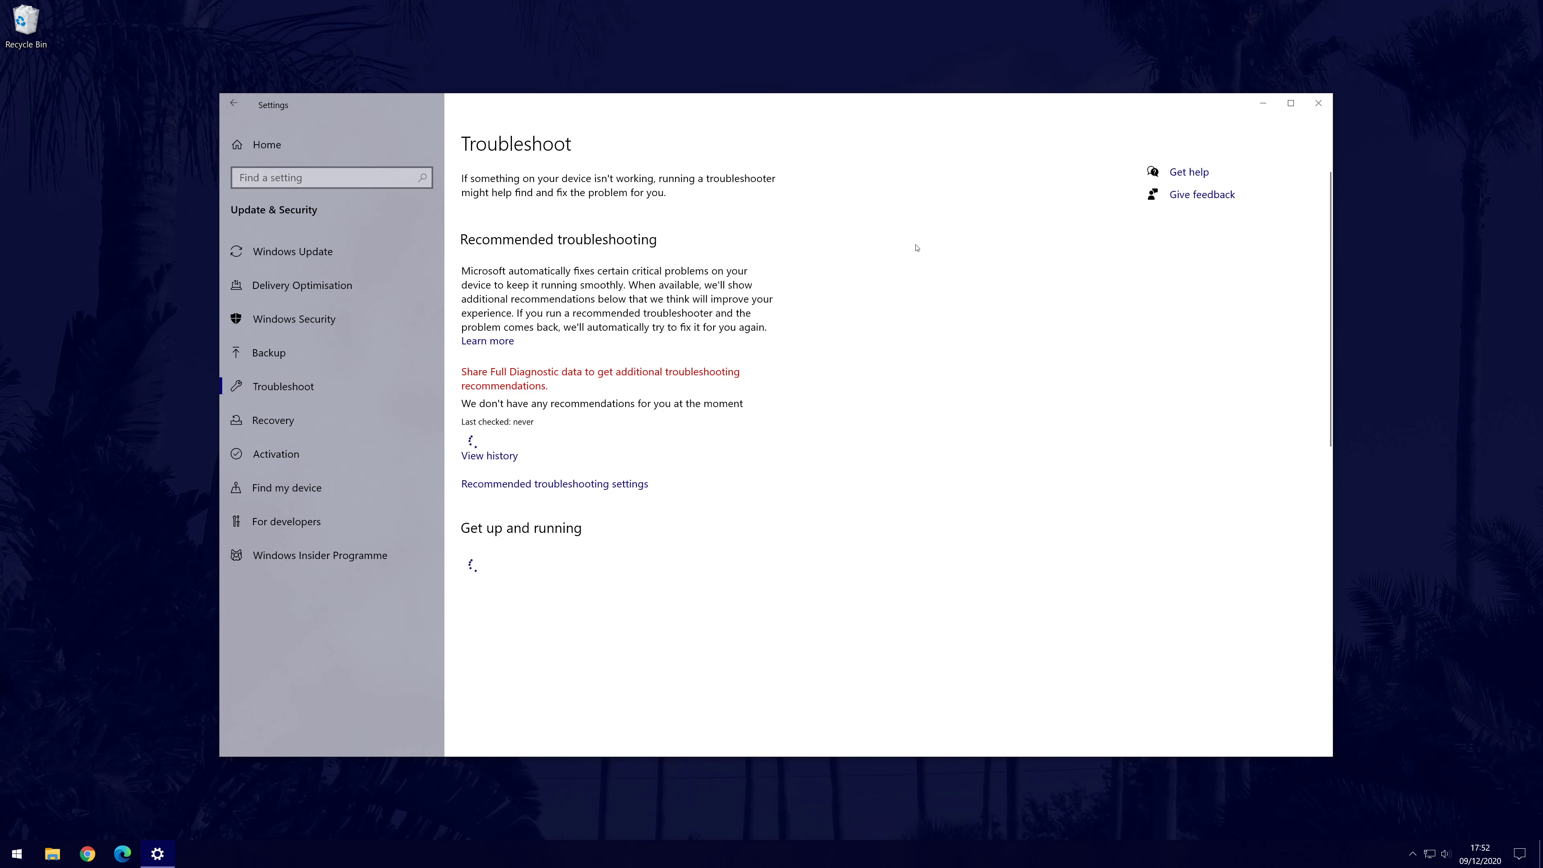
scroll(775, 363, down, 8)
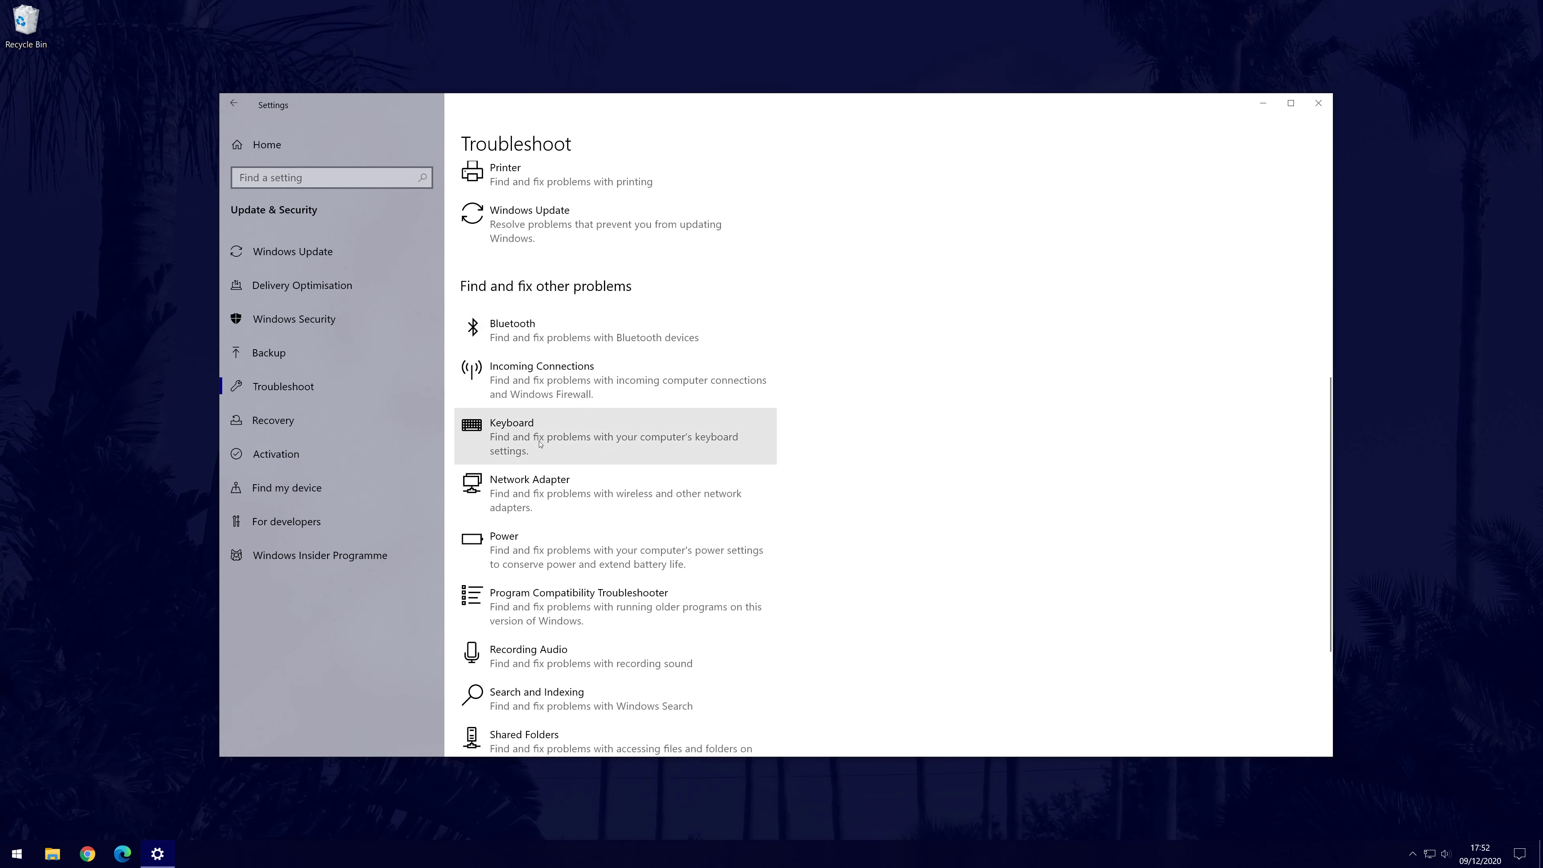
click(554, 432)
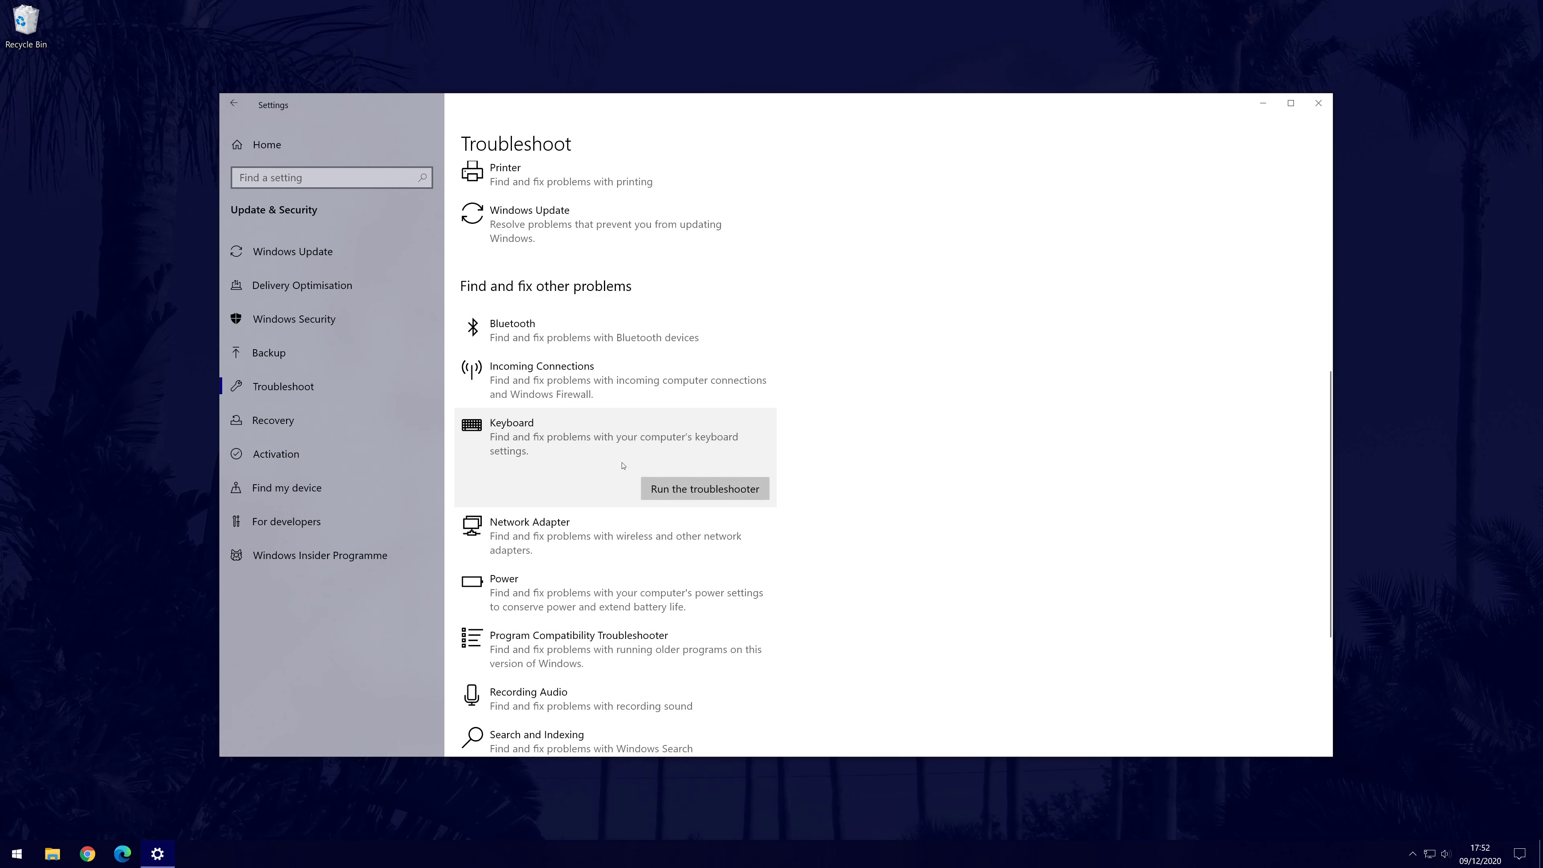
click(718, 490)
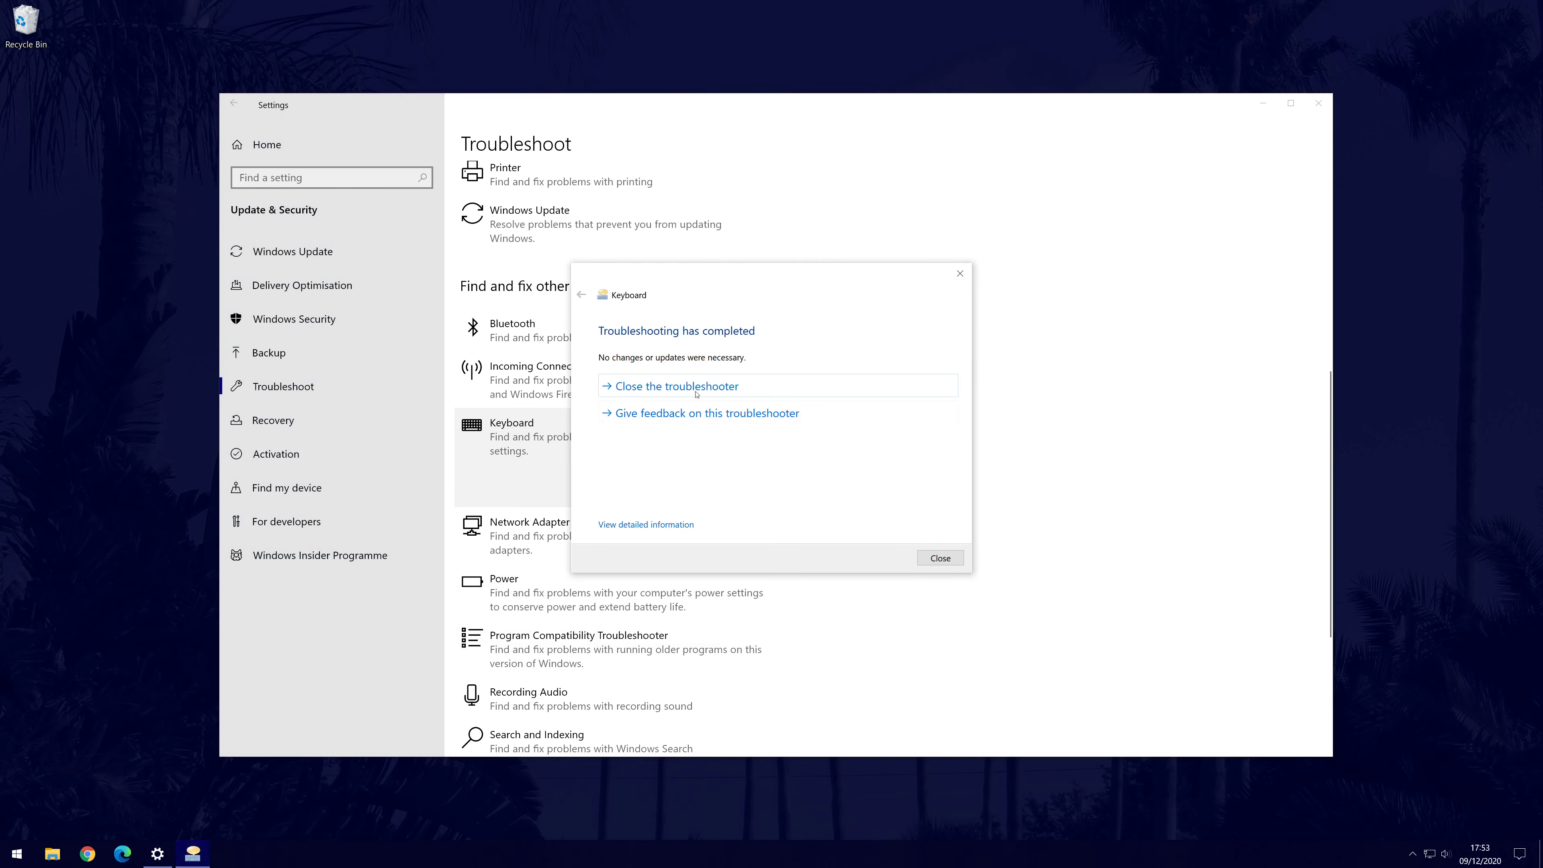
click(959, 274)
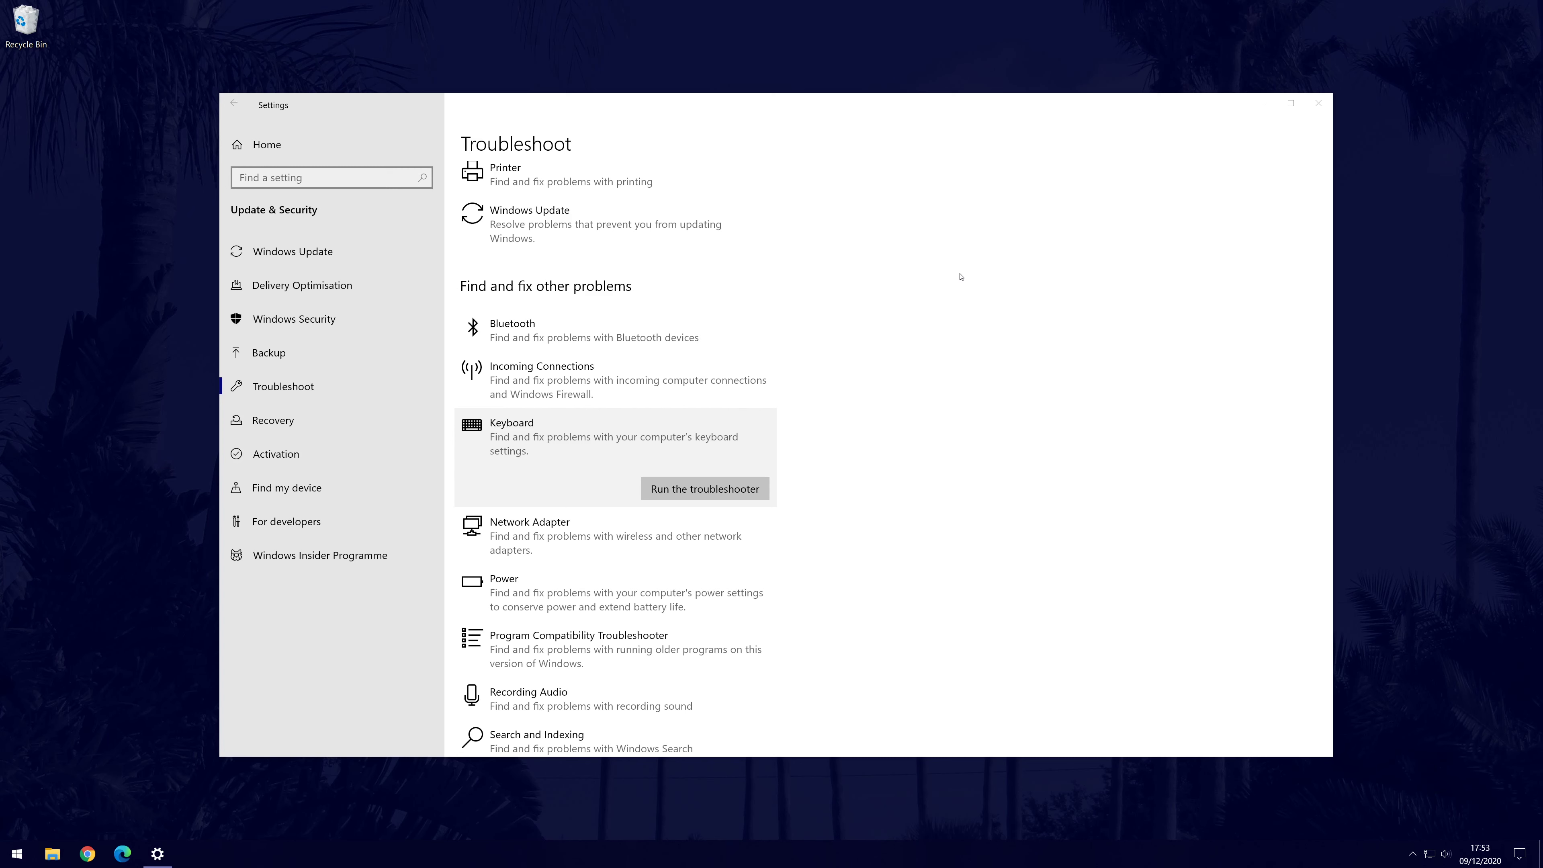
Step: Run the Bluetooth troubleshooter from the list of other problems to find and fix
scroll(972, 341, down, 2)
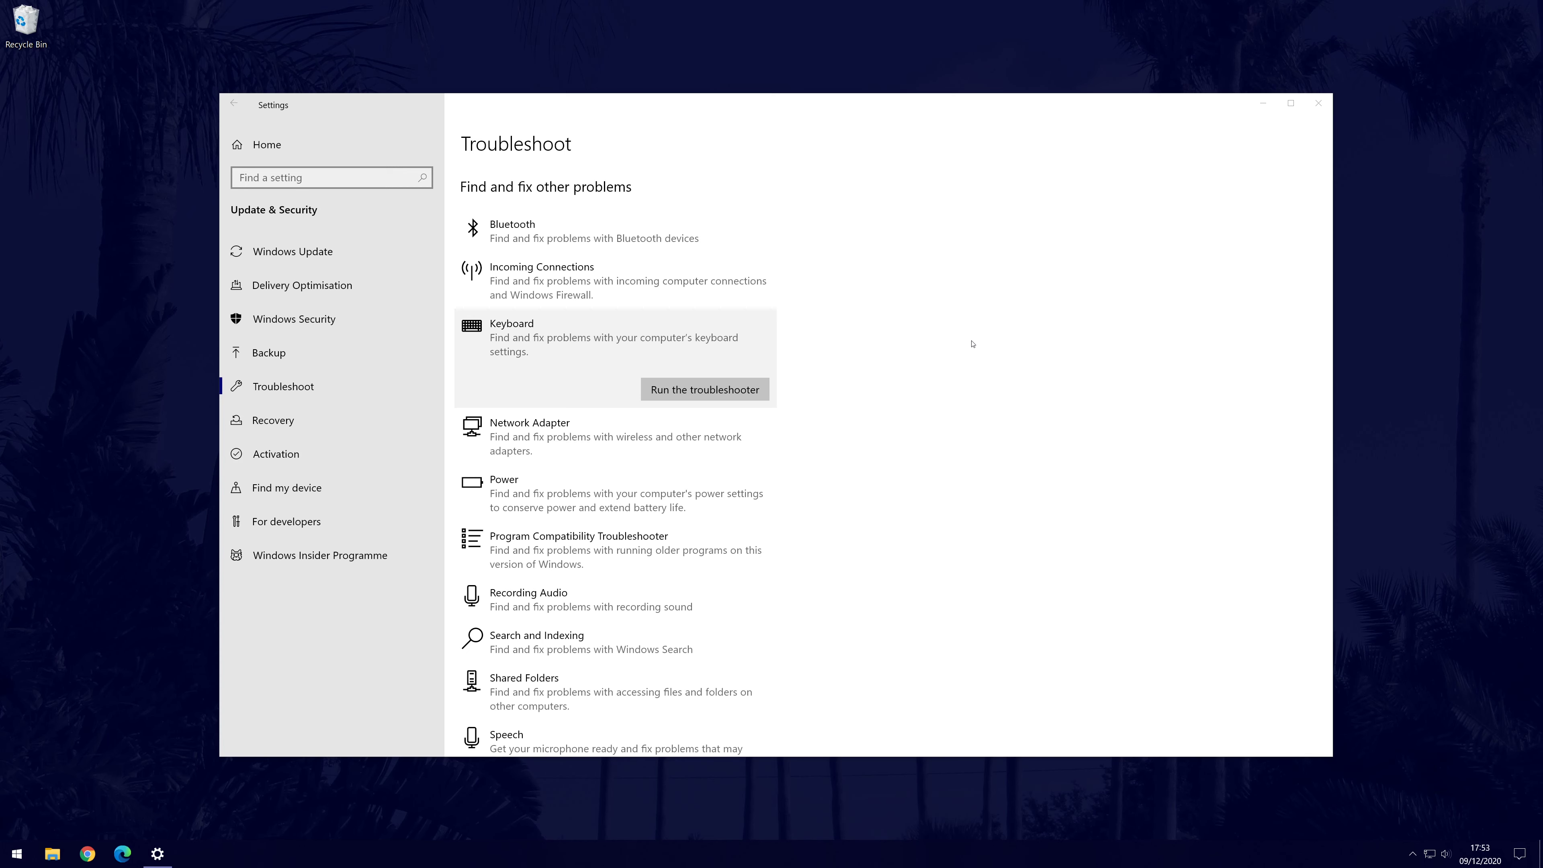
scroll(971, 344, up, 5)
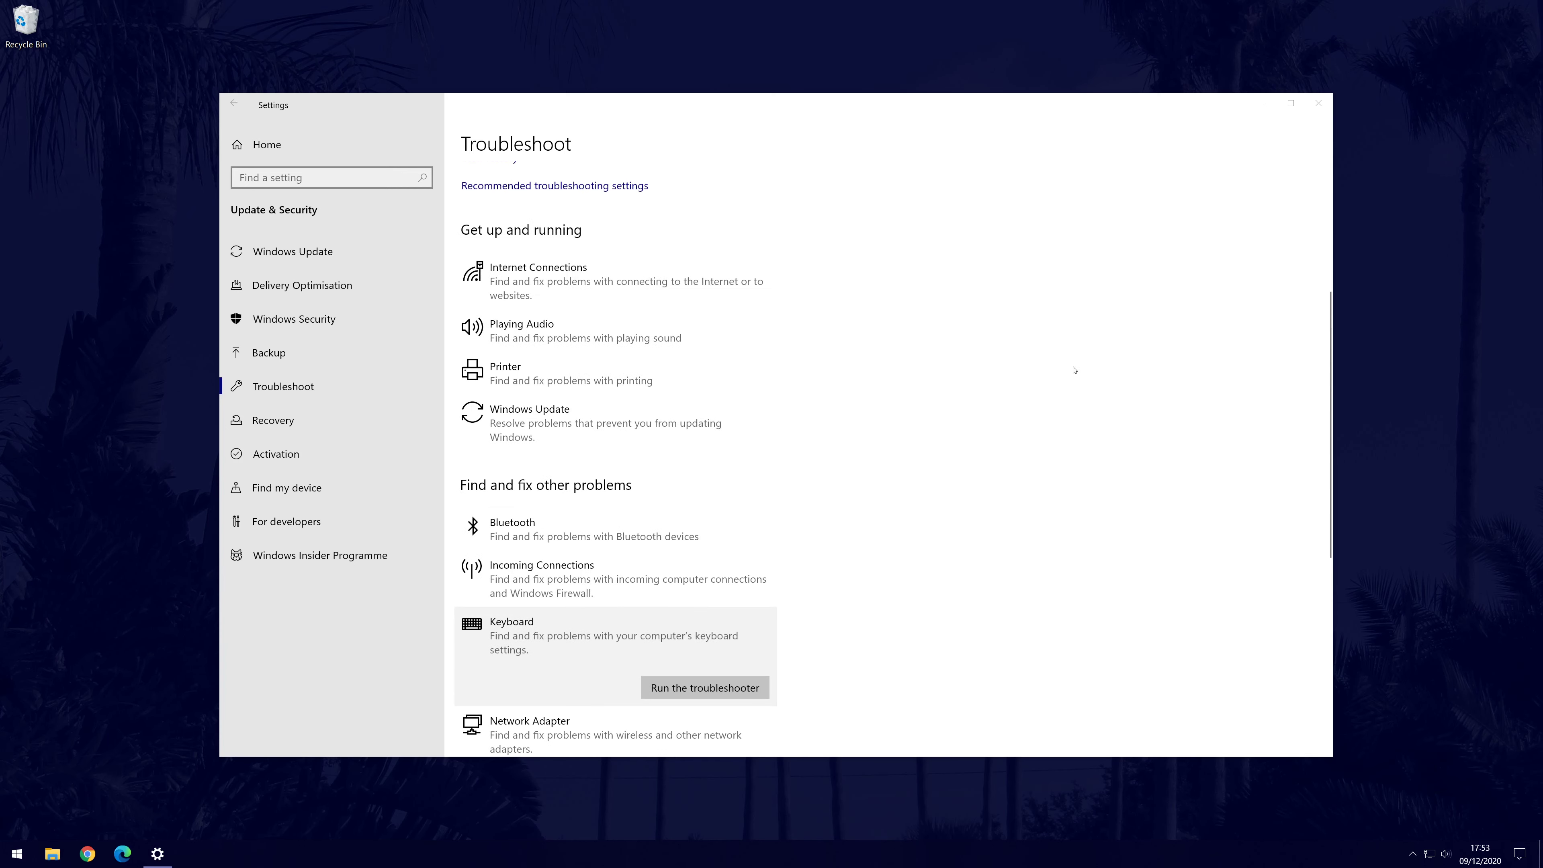
click(532, 541)
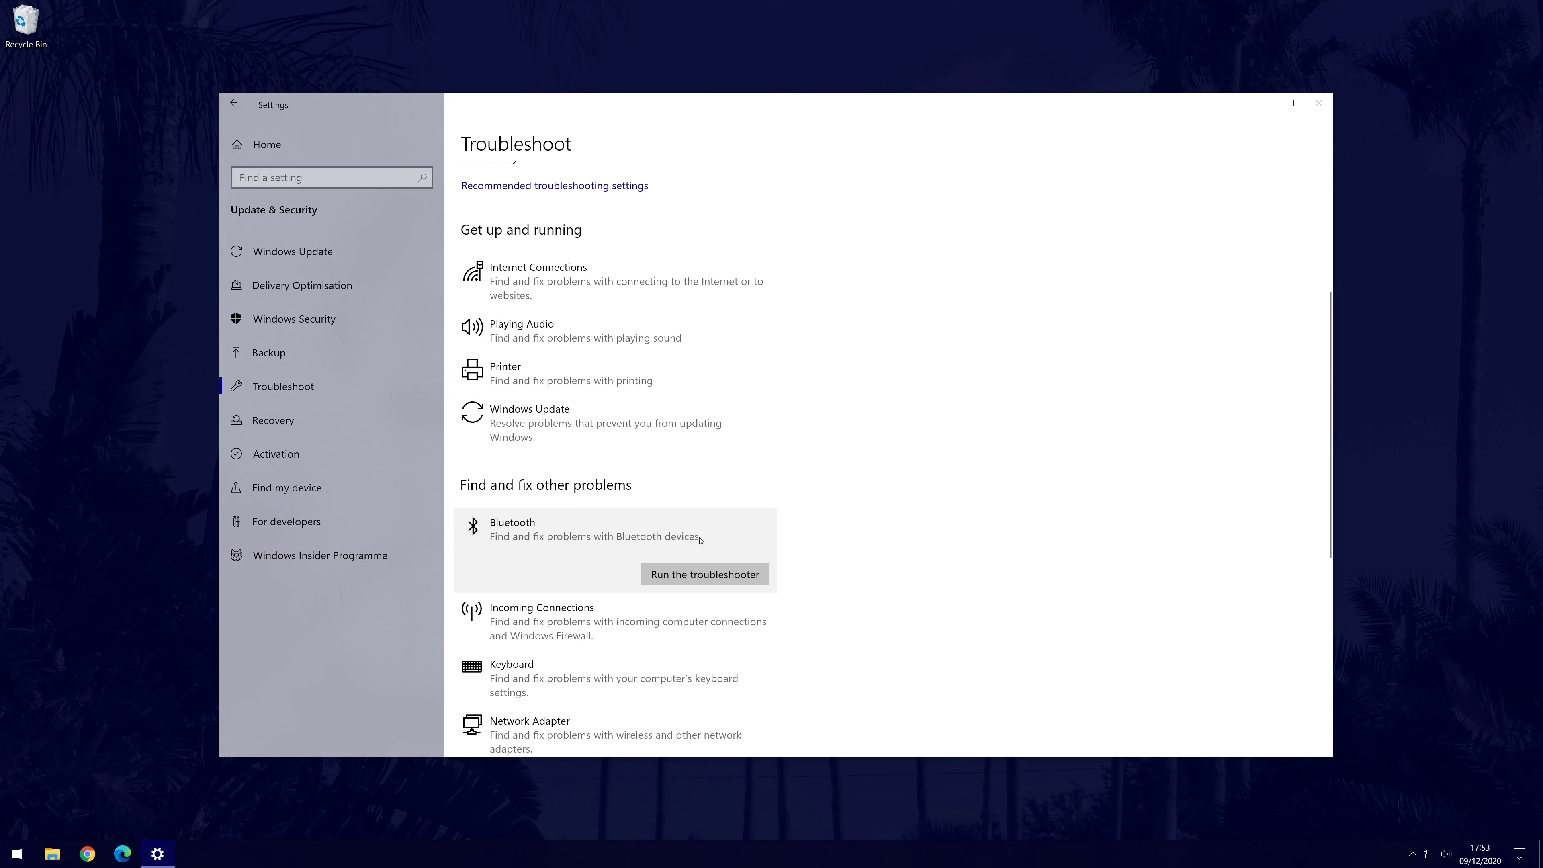
click(704, 574)
click(187, 851)
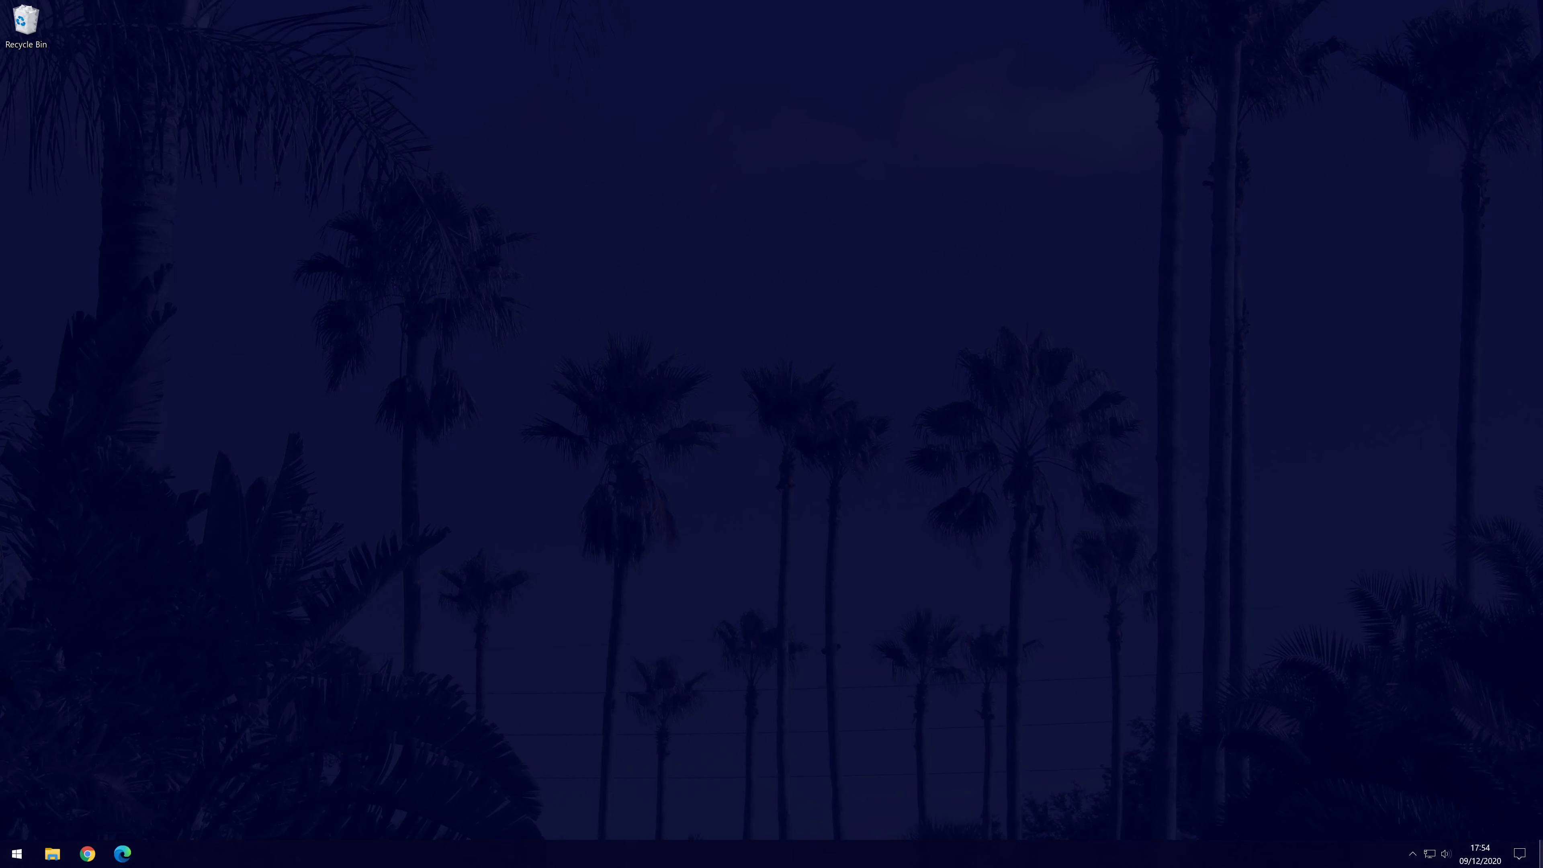
Step: Open Device Manager and expand the Bluetooth device category
key(super)
text(dev)
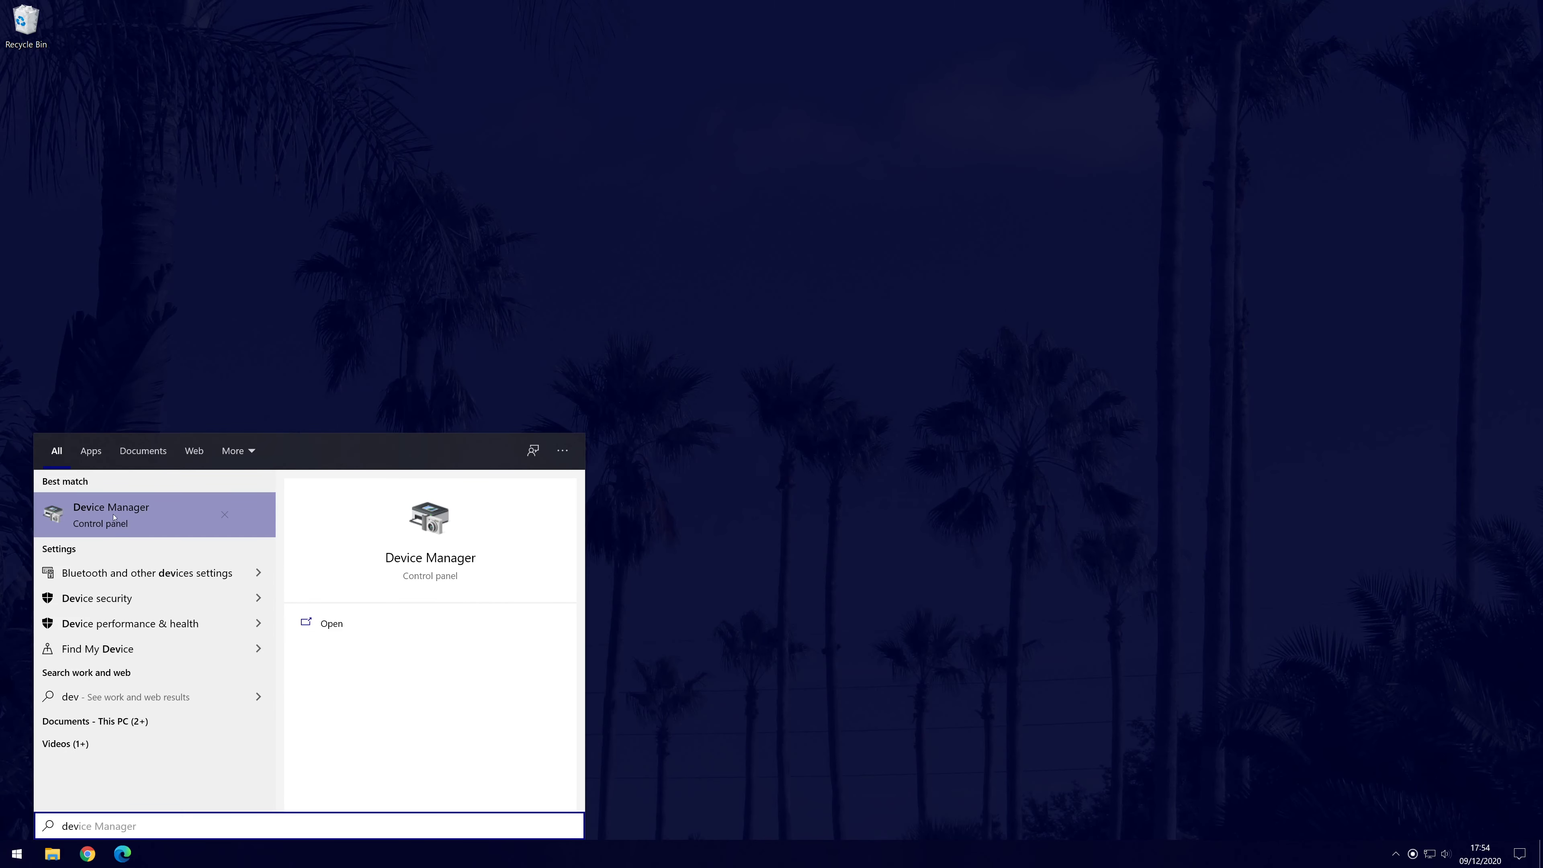
click(124, 508)
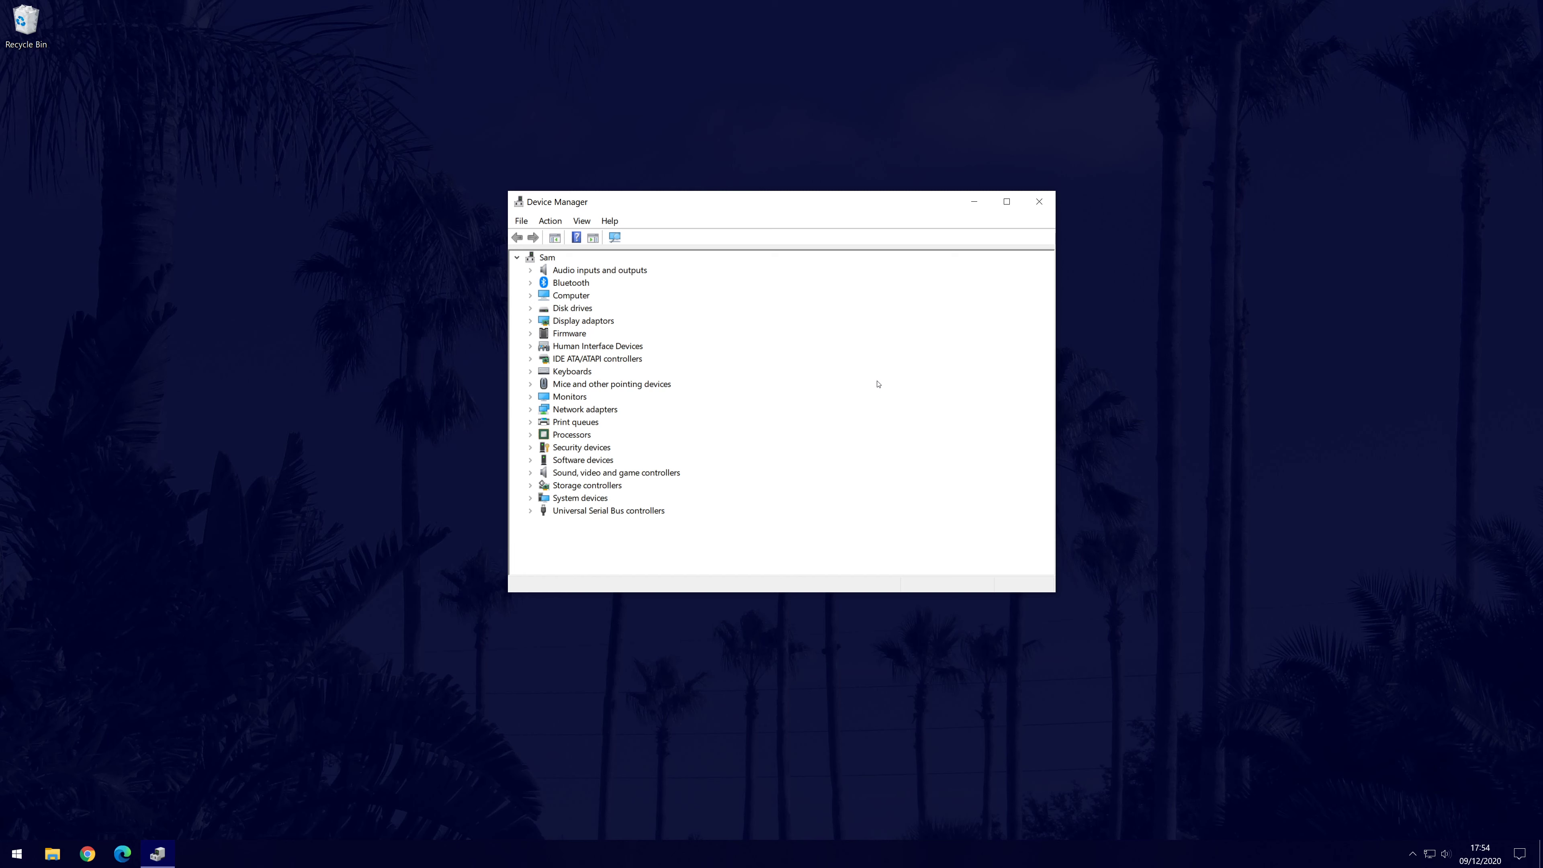
click(529, 284)
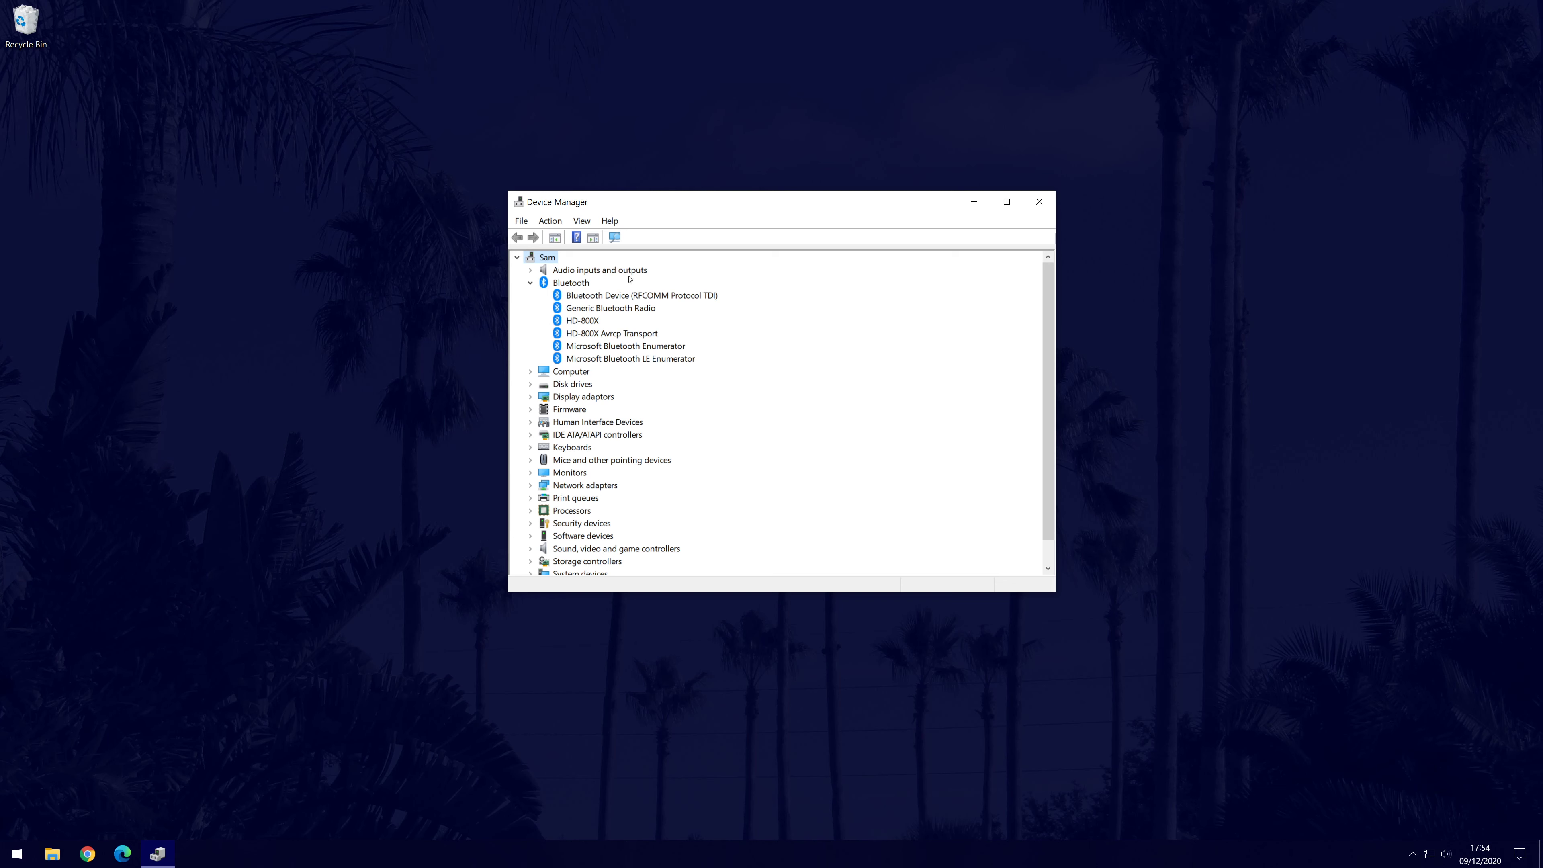
Step: Search automatically for updated driver software for the Generic Bluetooth Radio, then close the driver update wizard
click(605, 308)
right_click(617, 309)
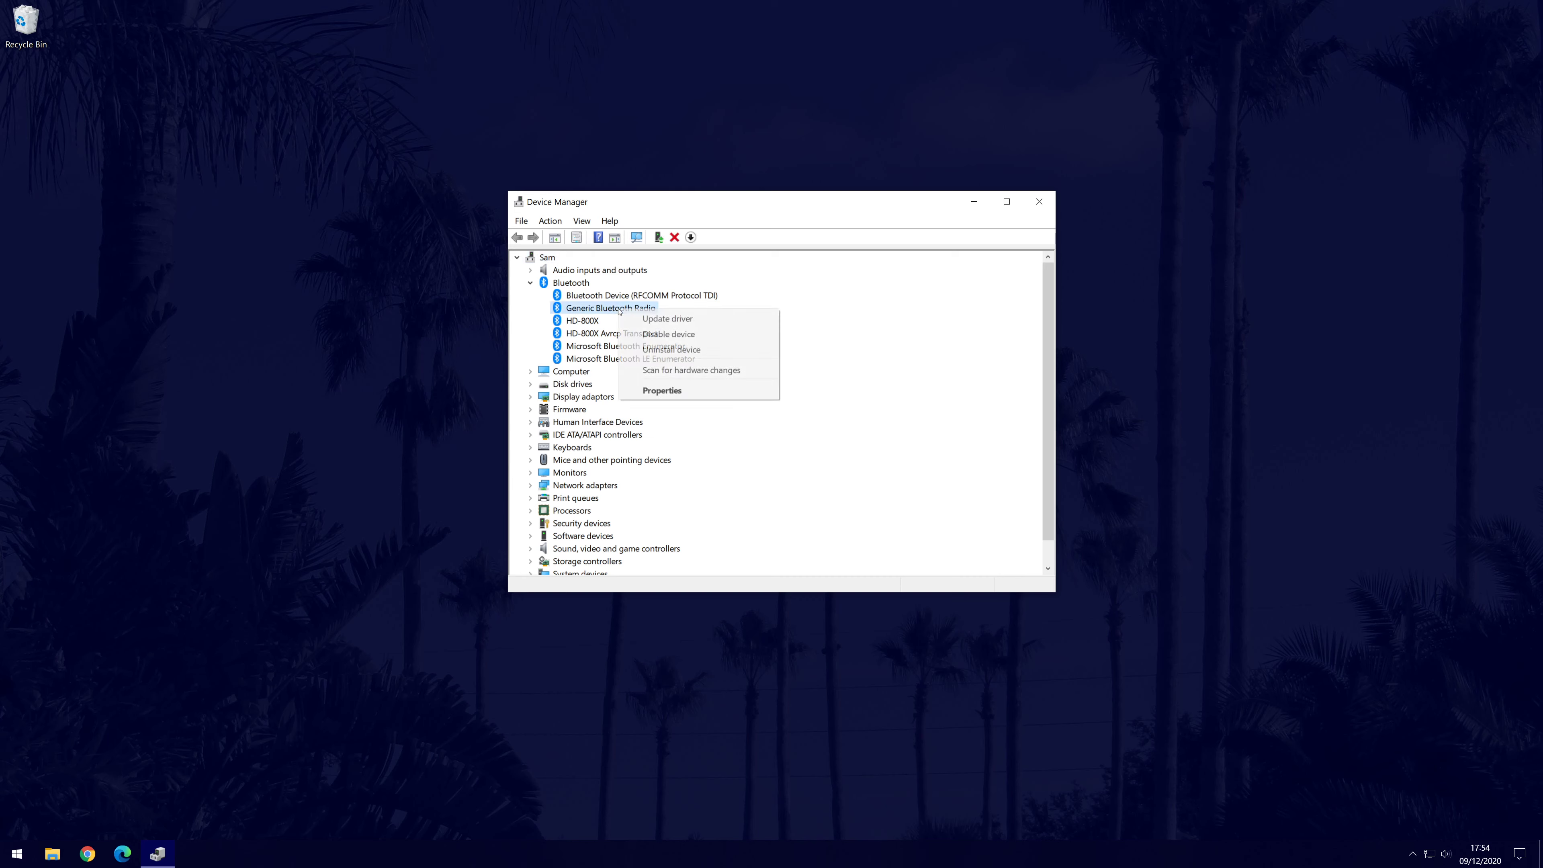
click(655, 318)
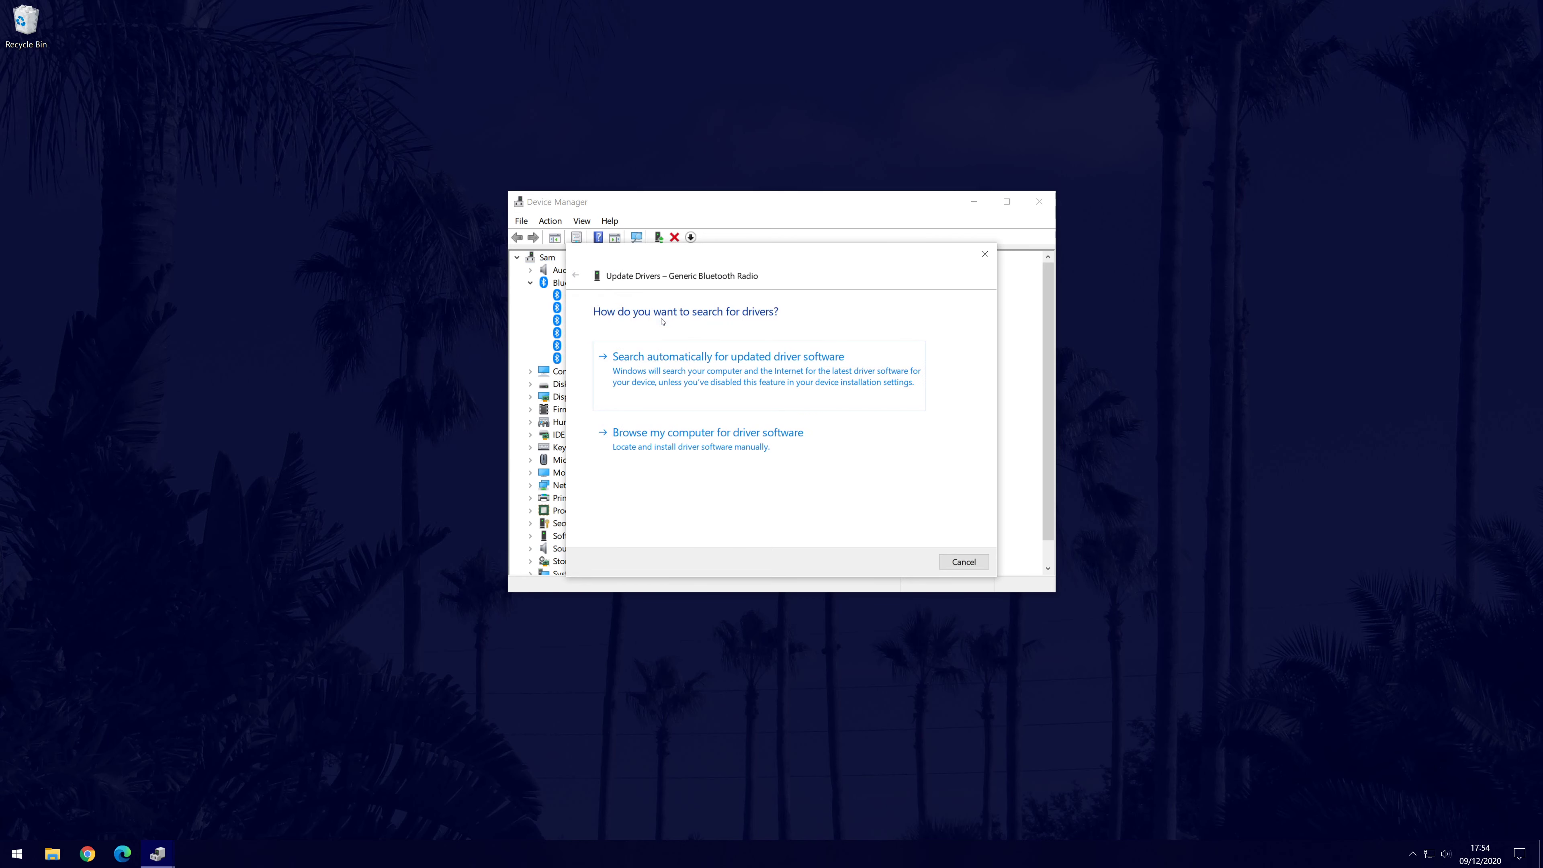
click(761, 377)
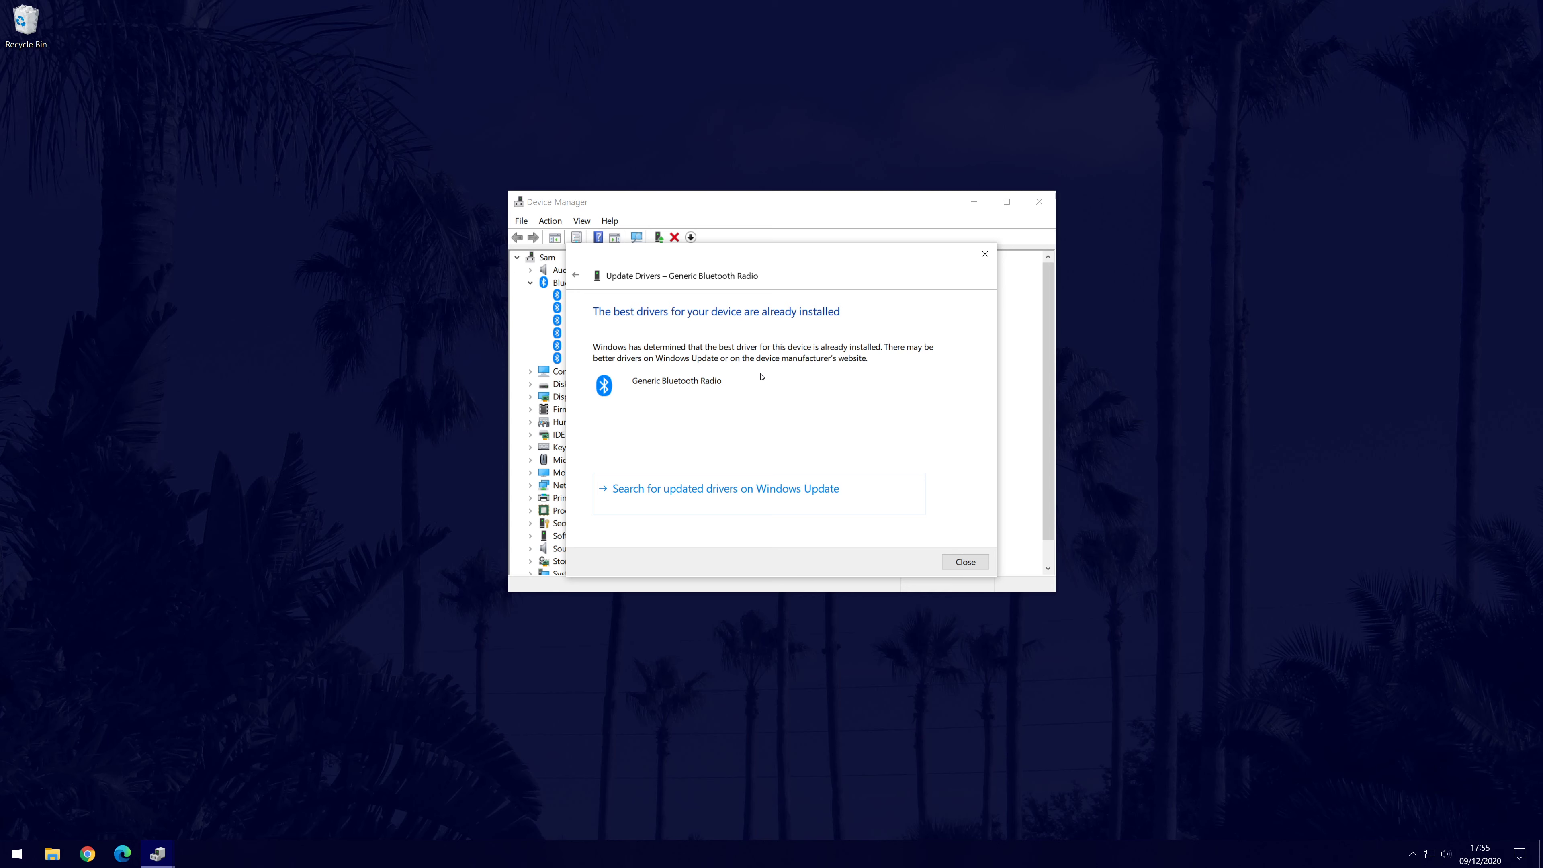
click(984, 253)
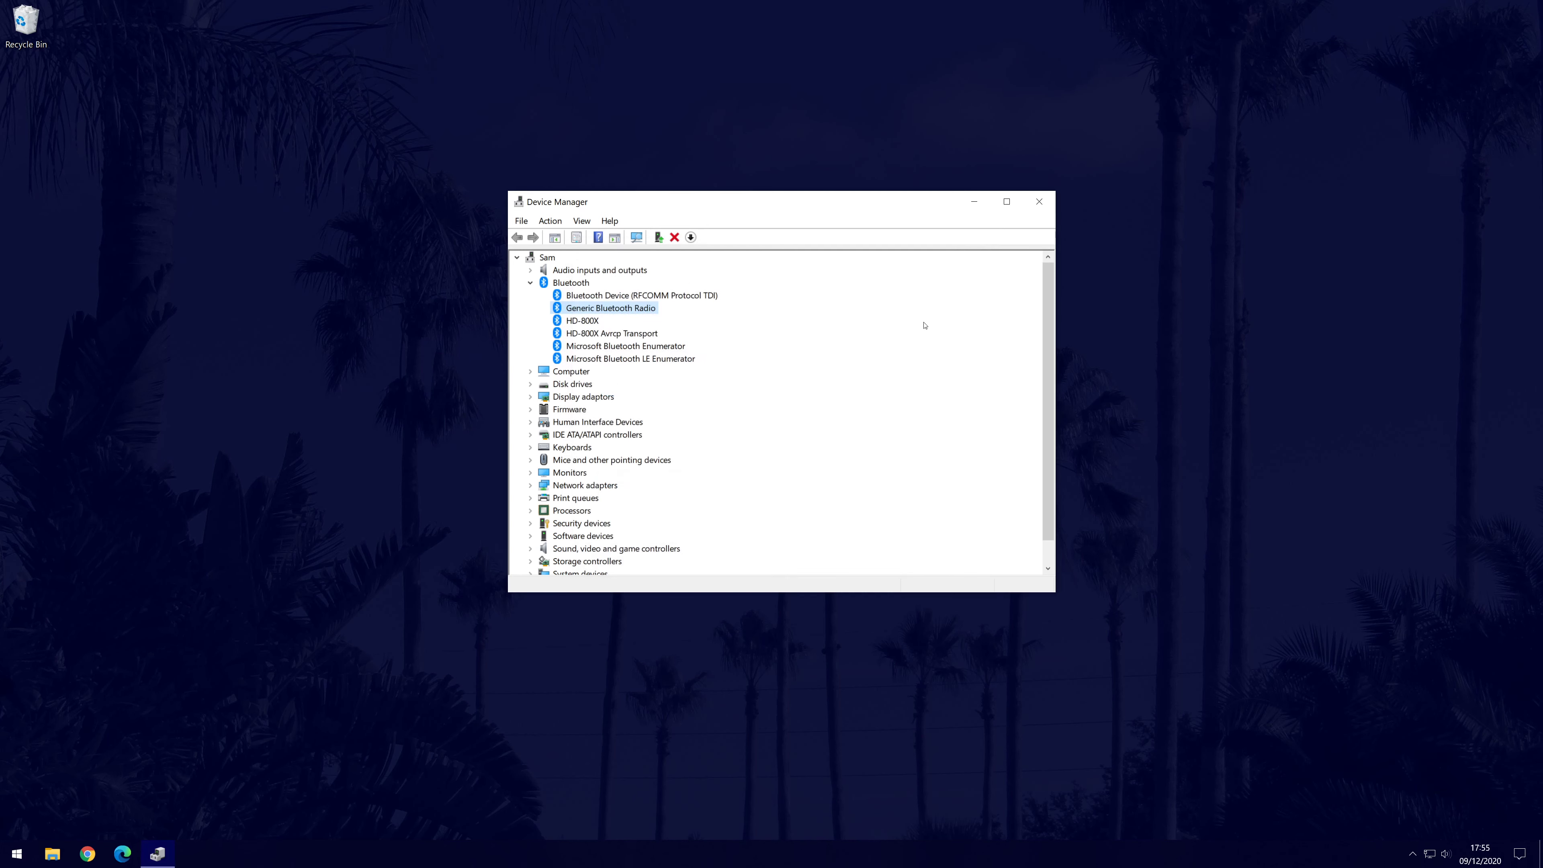
Step: Expand the Keyboards category and try the driver update for the first HID Keyboard Device, then bring up and dismiss the HD-800X device actions
click(530, 447)
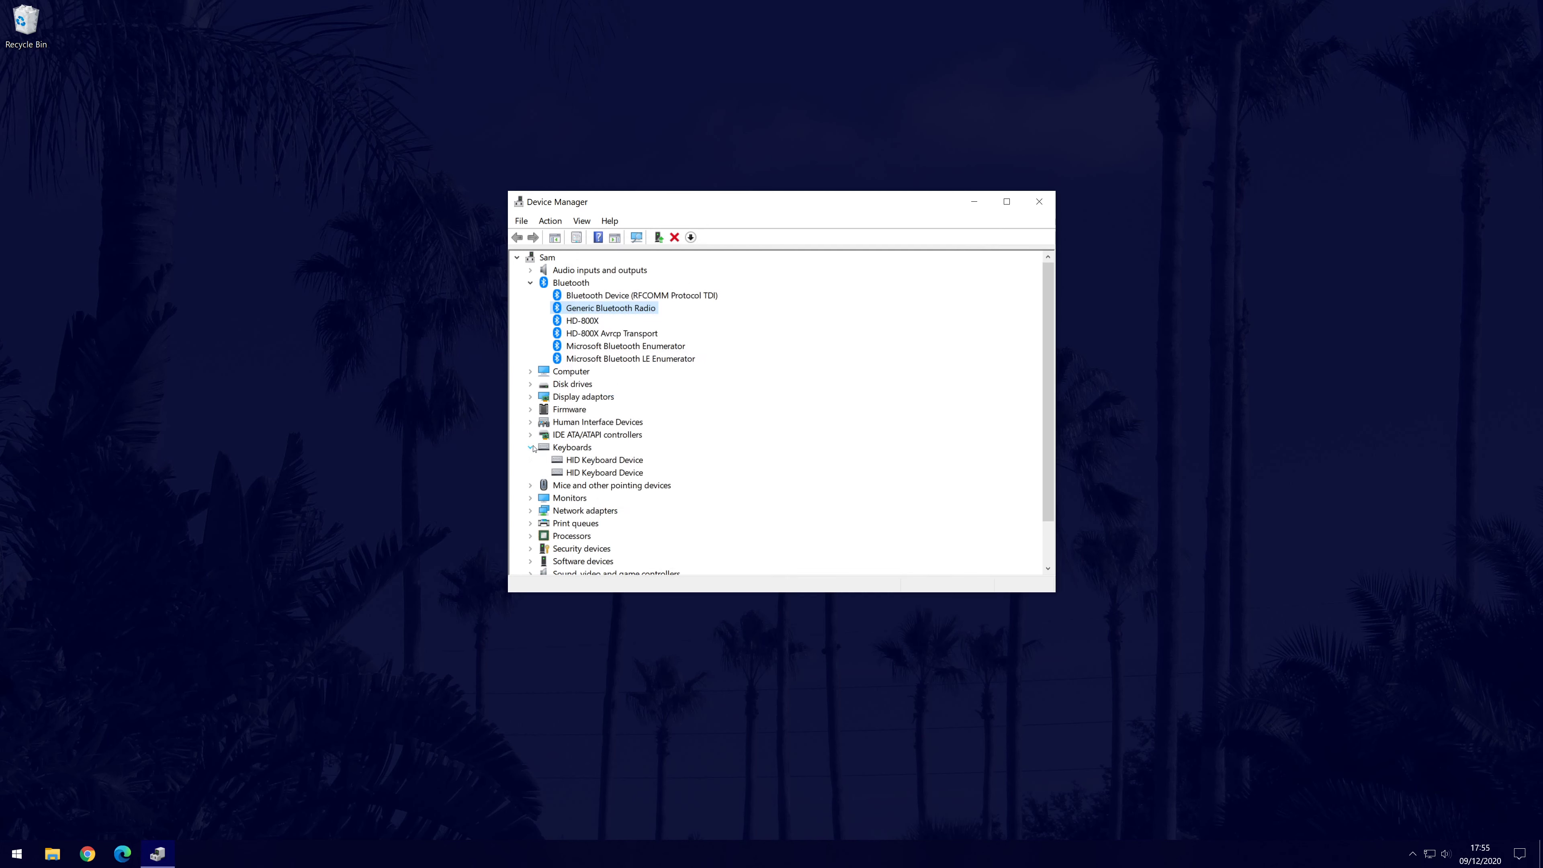
right_click(613, 463)
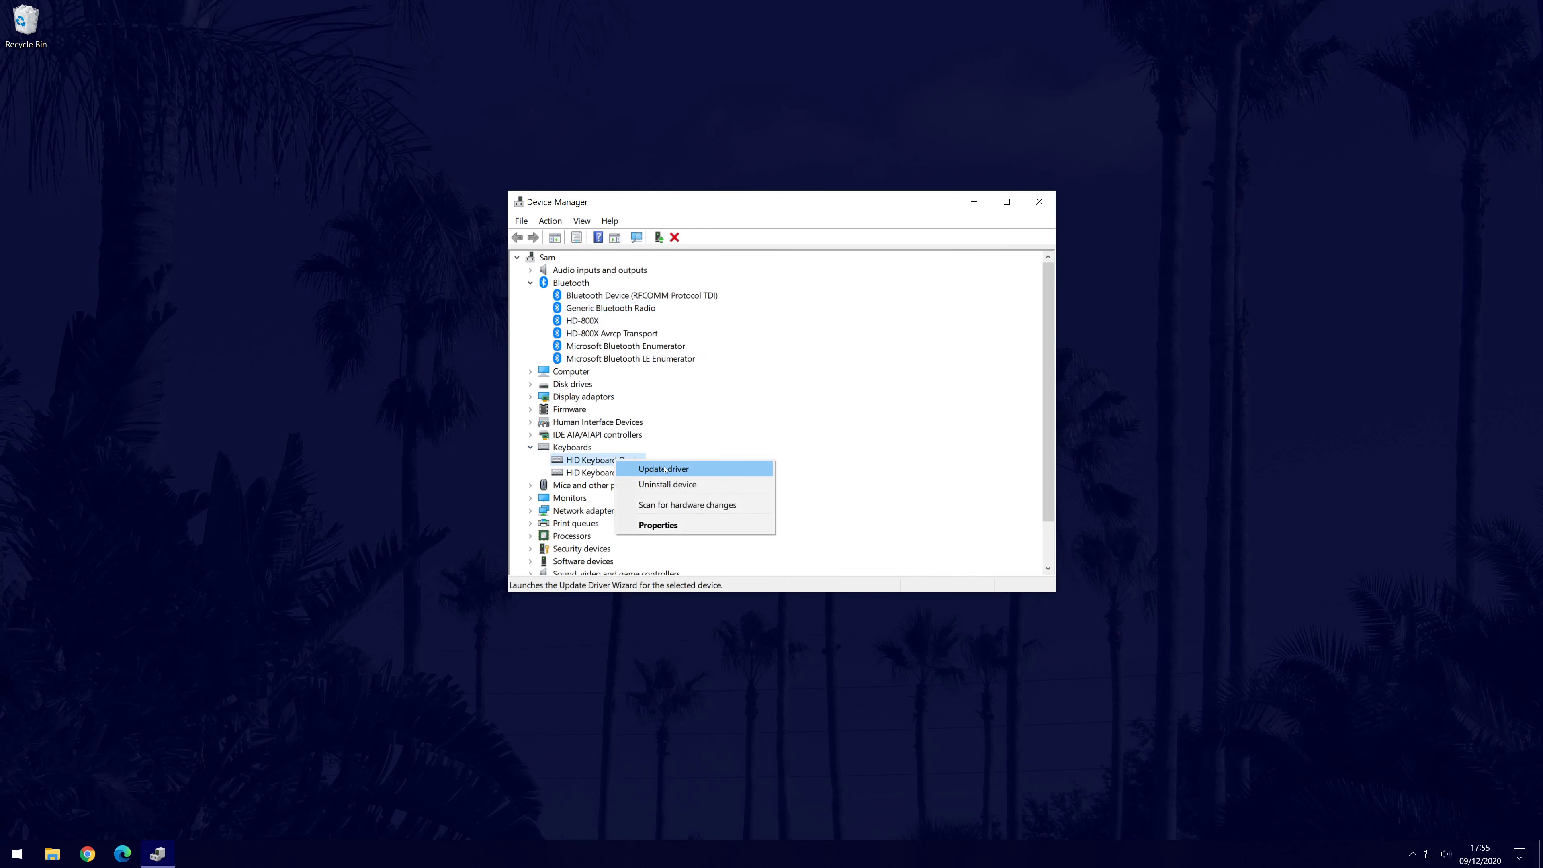
click(664, 470)
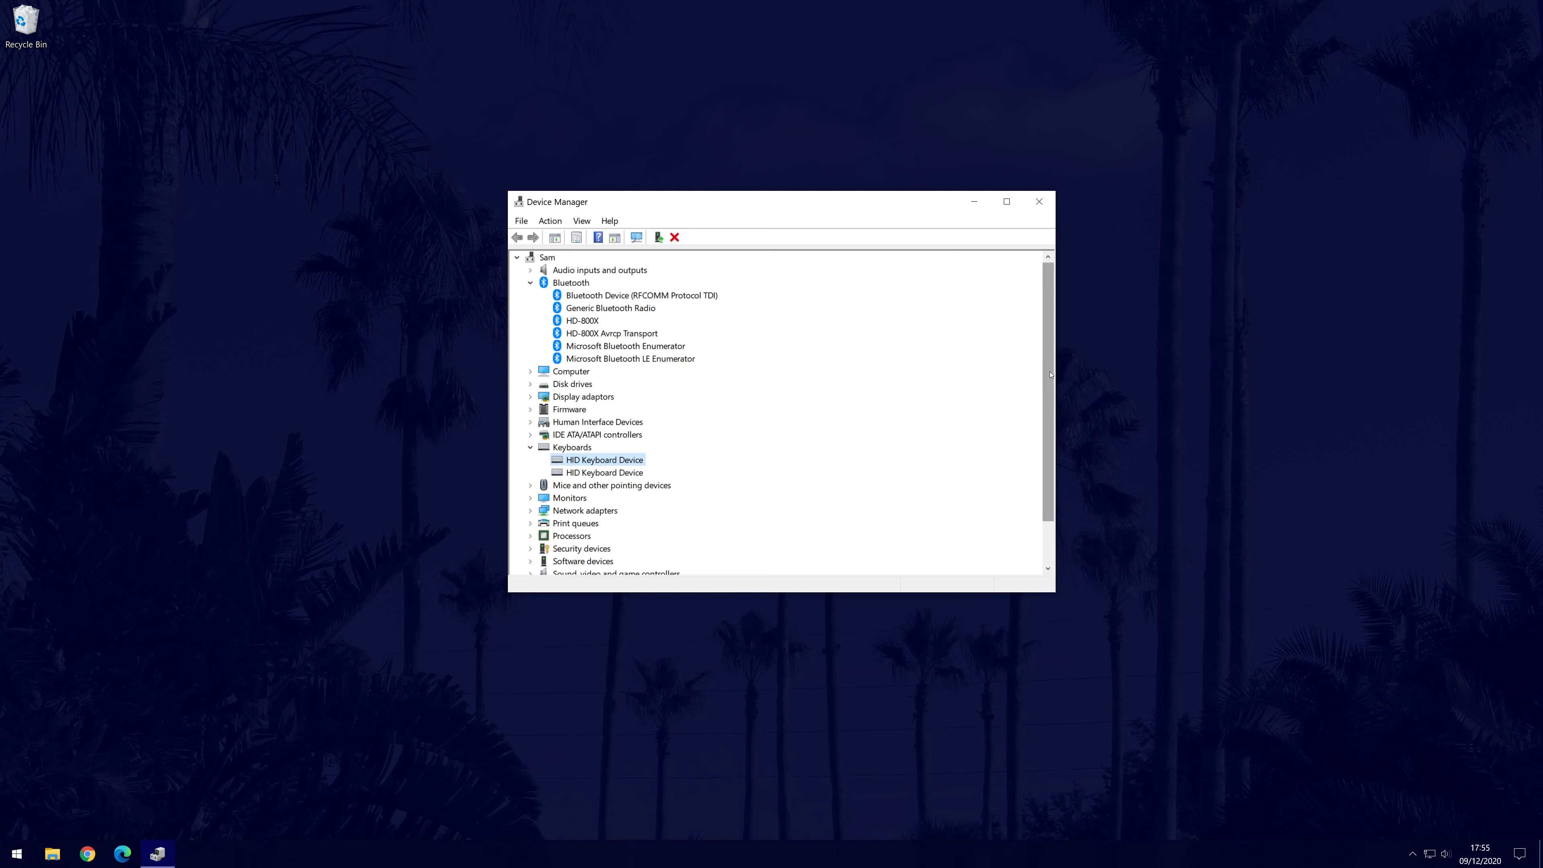
right_click(593, 322)
click(1003, 334)
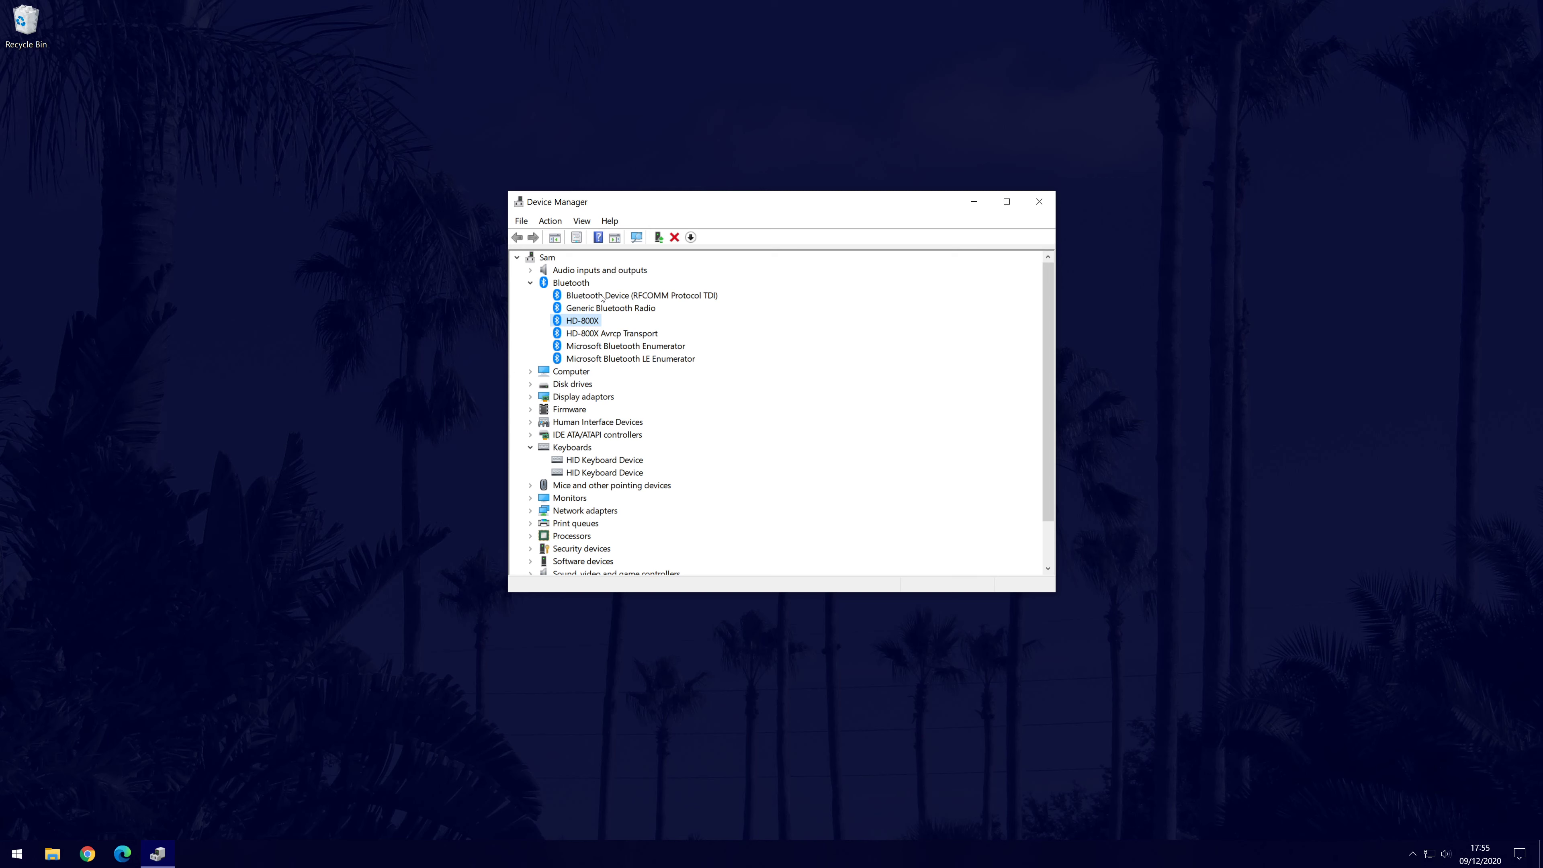
Step: Start uninstalling the Generic Bluetooth Radio device, then dismiss the uninstall confirmation without removing it
click(632, 308)
right_click(633, 308)
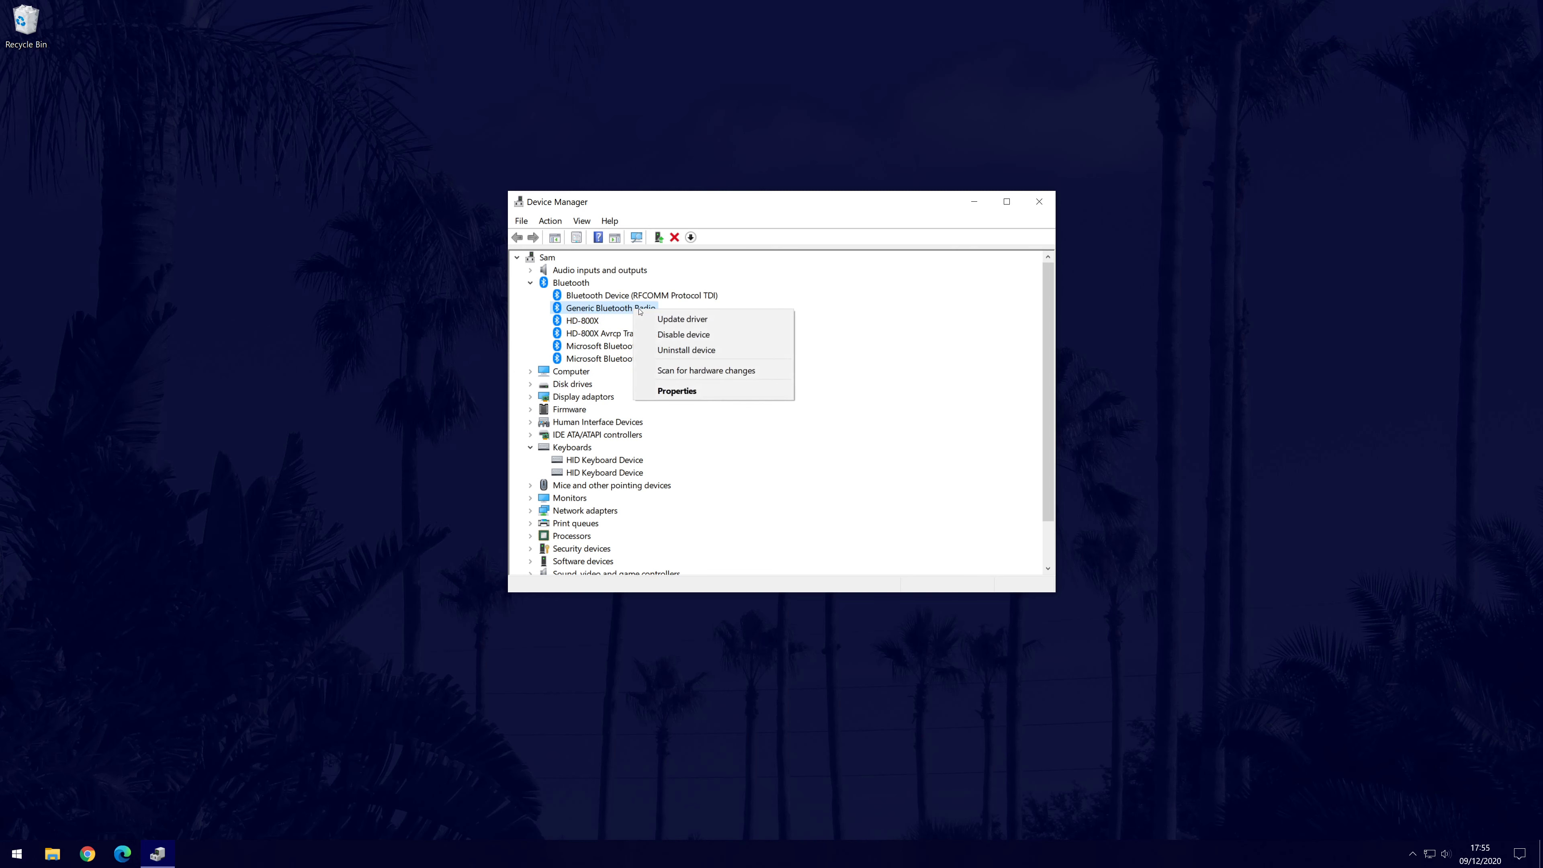
click(748, 348)
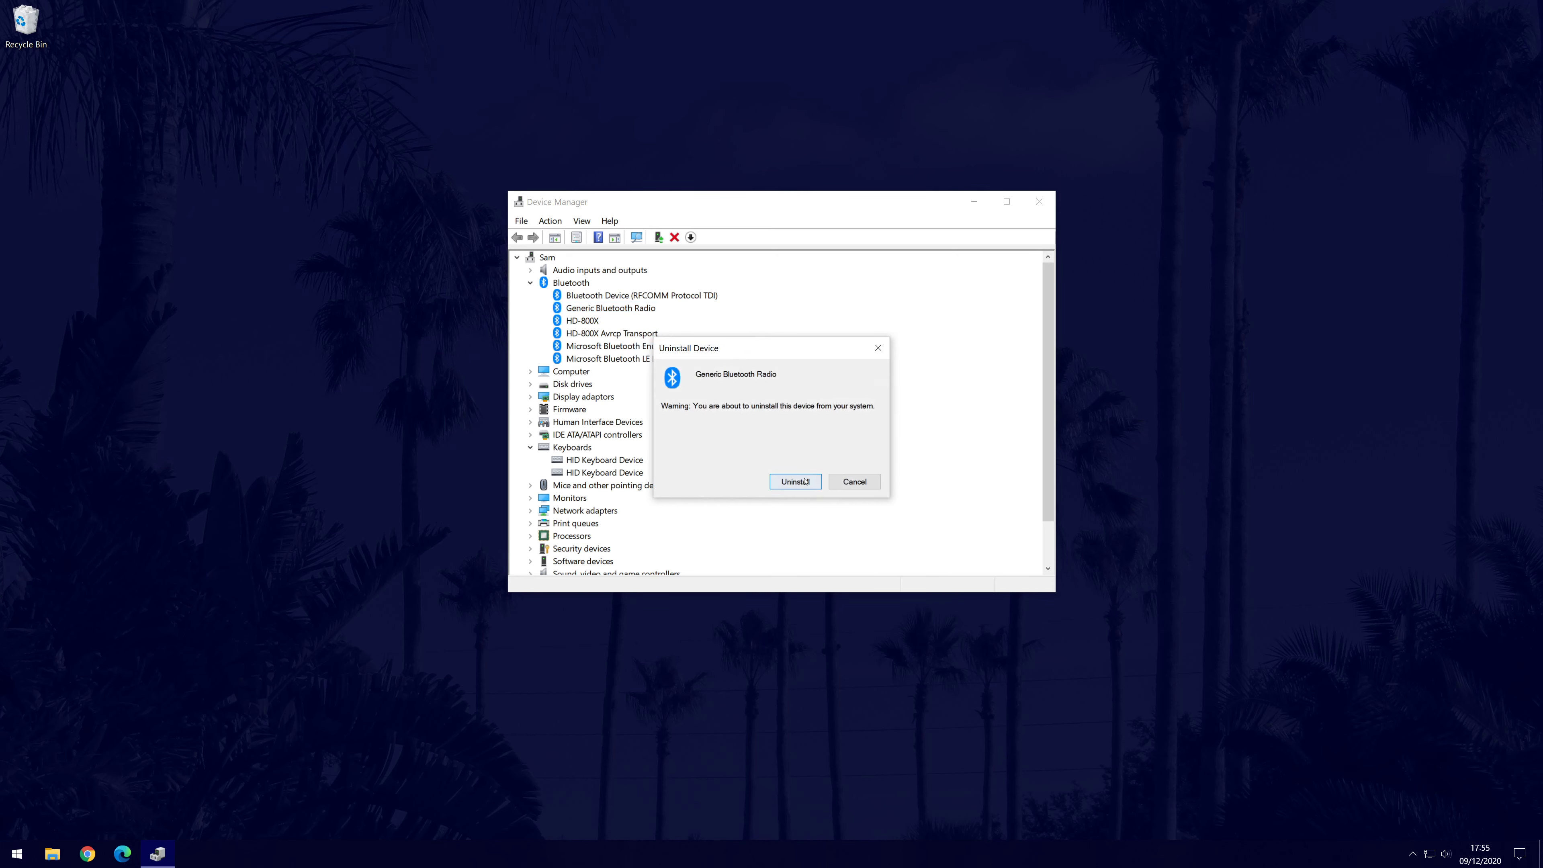
click(878, 347)
Step: Collapse the Bluetooth and Keyboards categories and scan the computer for hardware changes
click(531, 283)
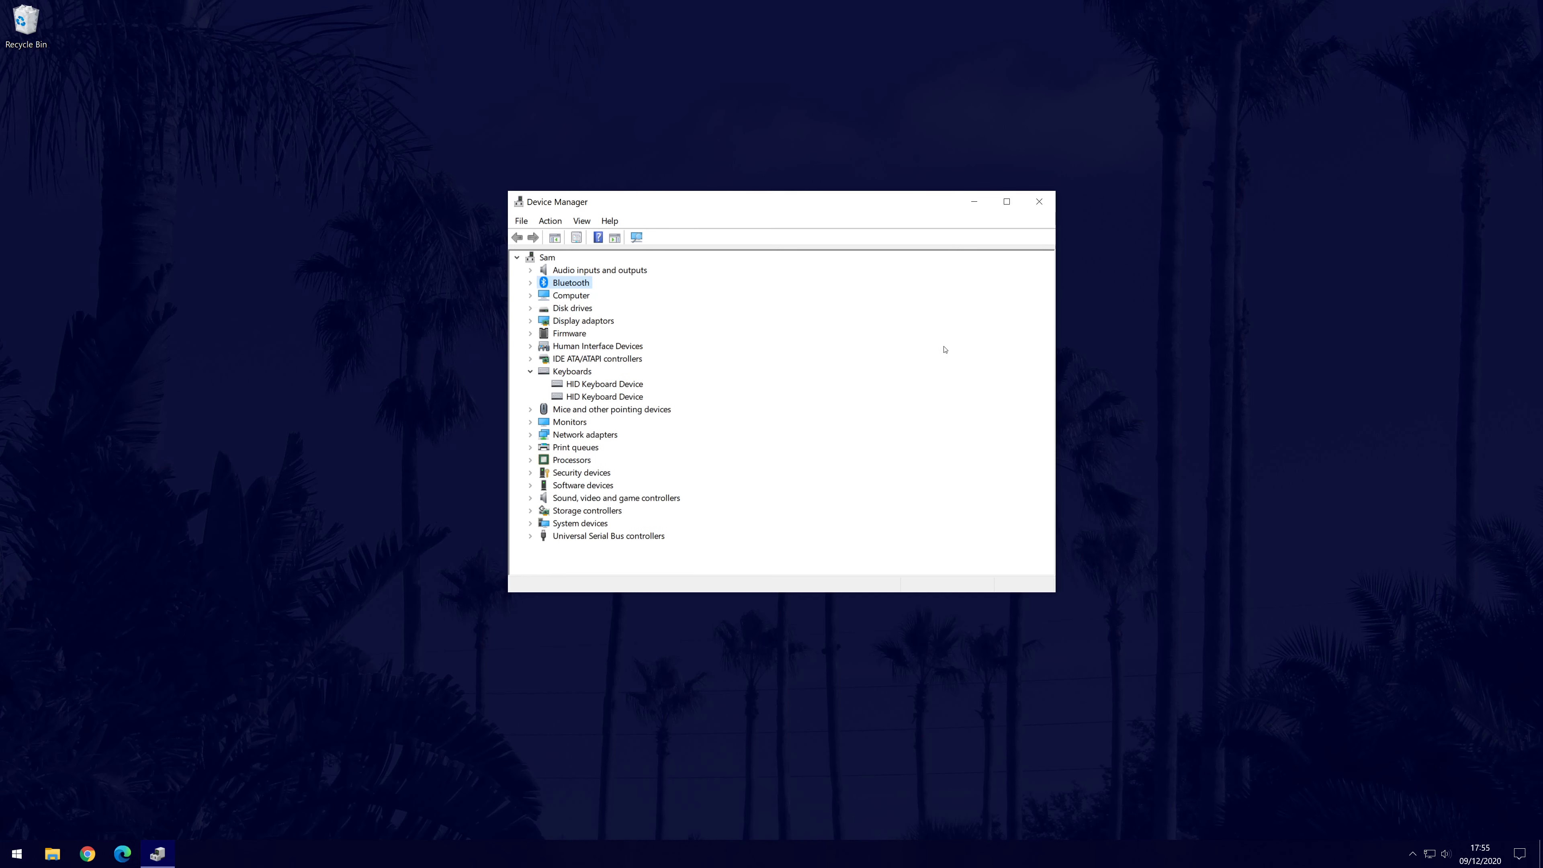
click(529, 371)
click(551, 221)
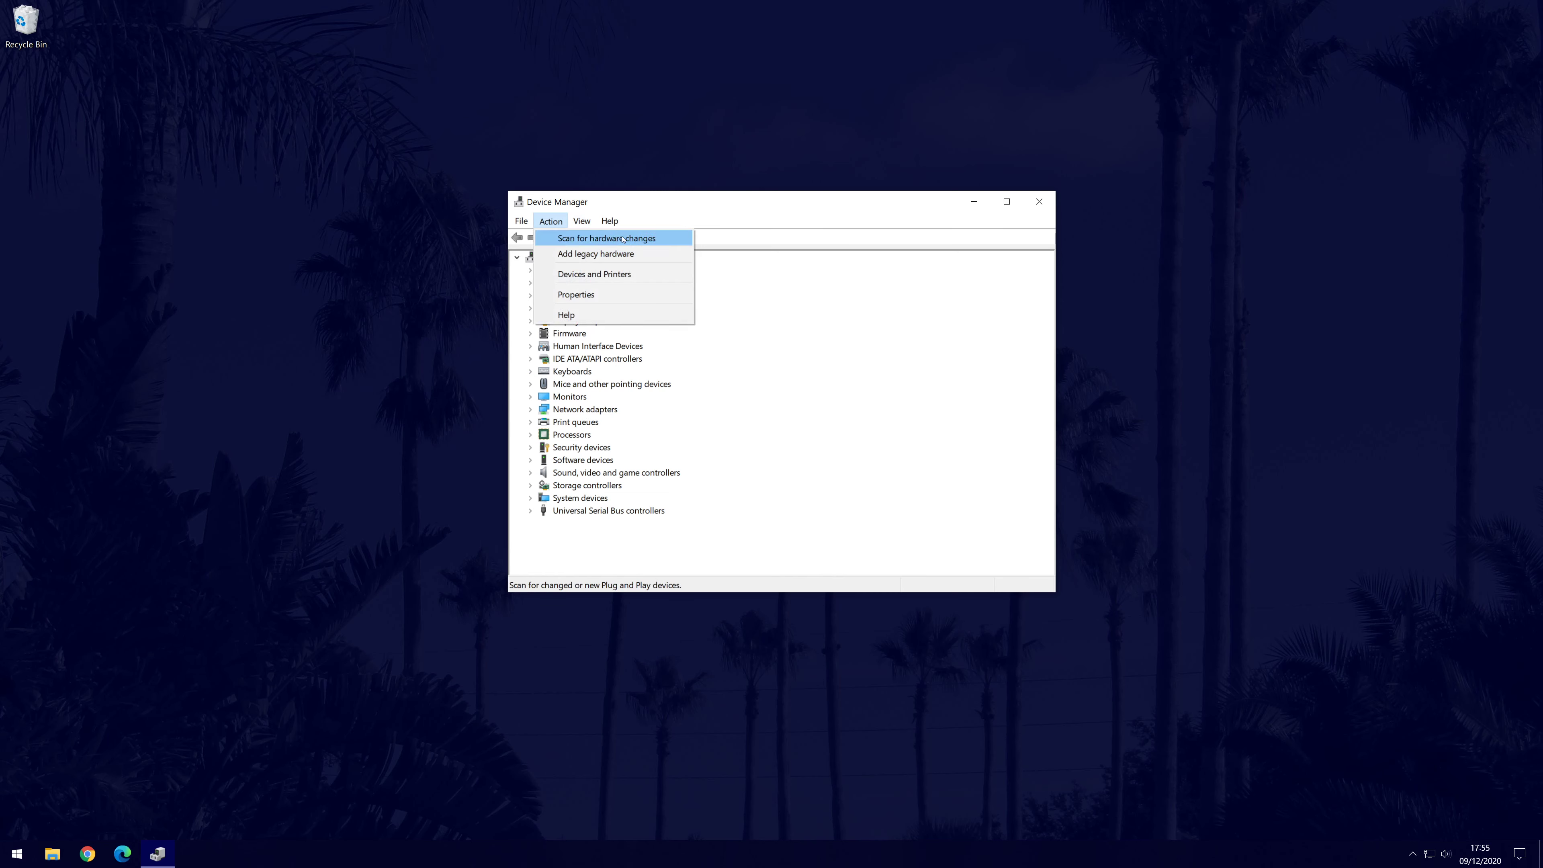
click(604, 238)
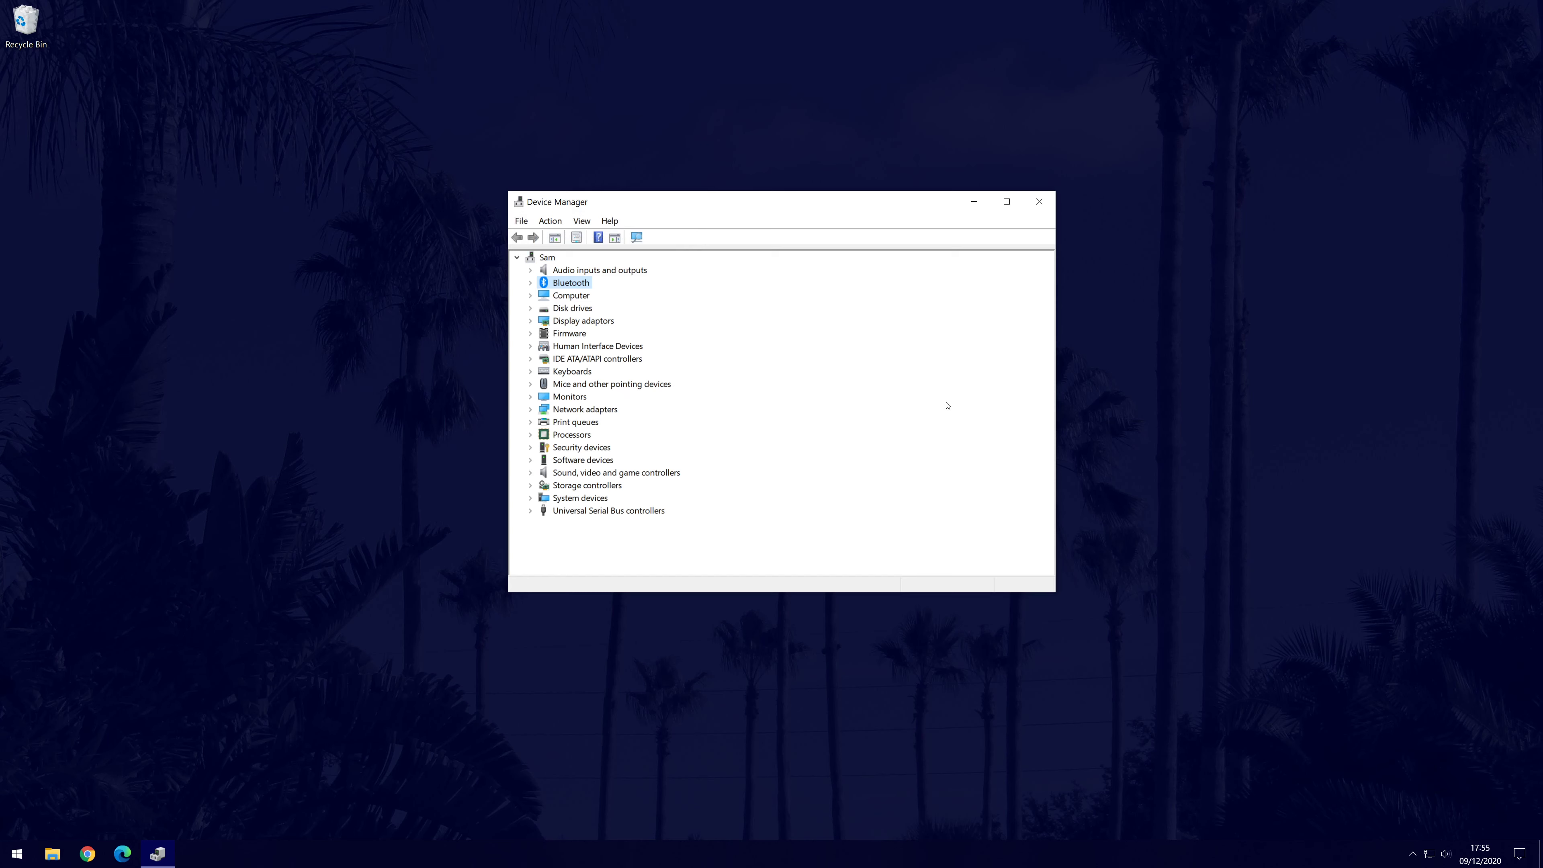